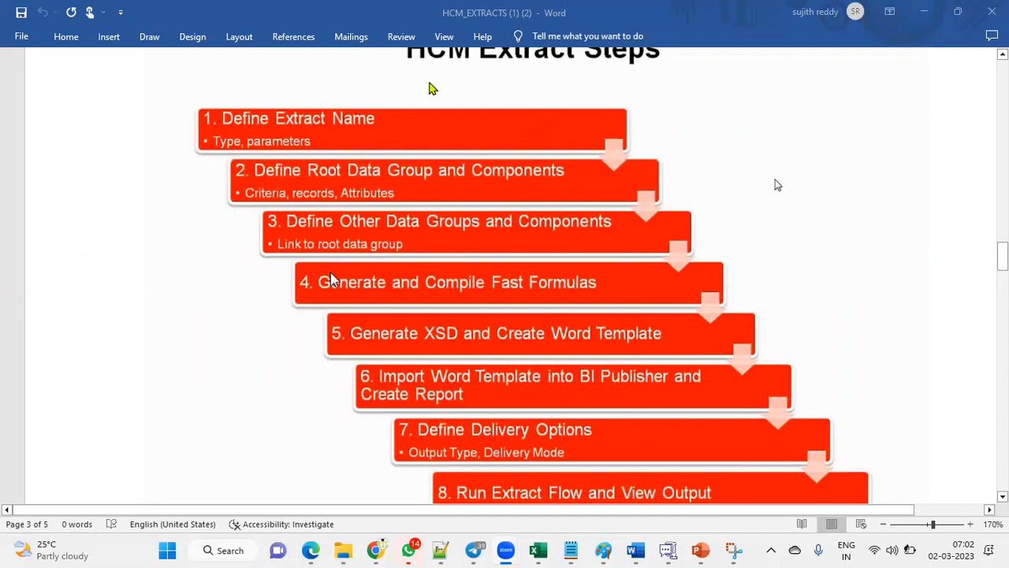
Step: Return to the list of tools for exporting data from Fusion Human Capital Management in the HCM extracts document
{"action": "left_click", "coordinate": [159, 116]}
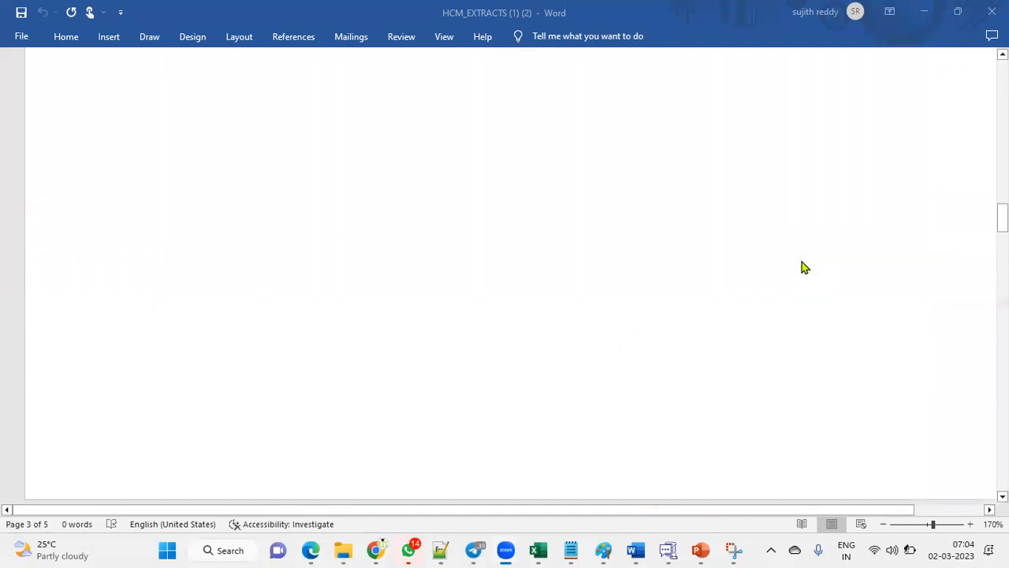
{"action": "scroll", "coordinate": [804, 268], "scroll_direction": "up", "scroll_amount": 10}
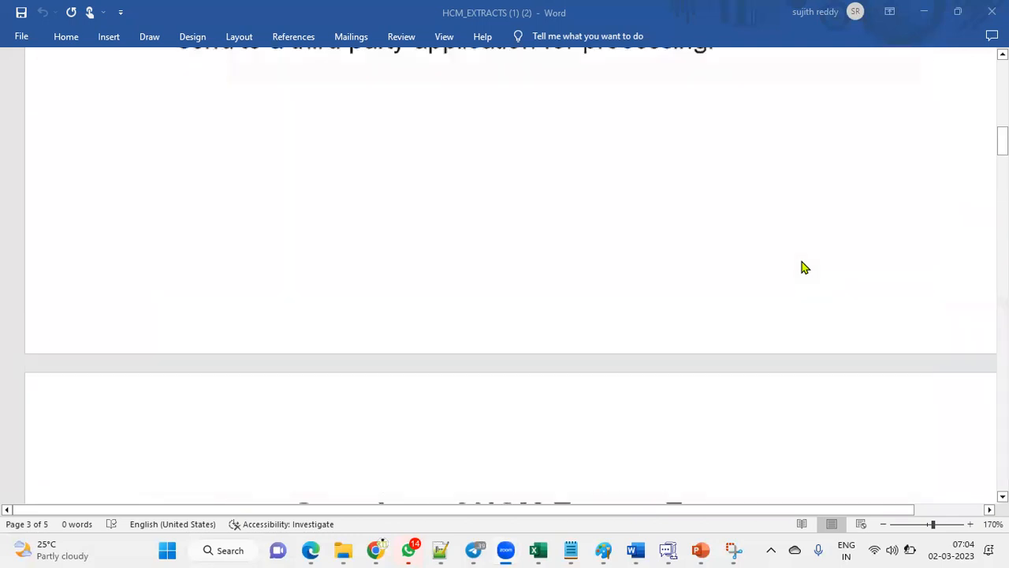
{"action": "scroll", "coordinate": [804, 268], "scroll_direction": "up", "scroll_amount": 6}
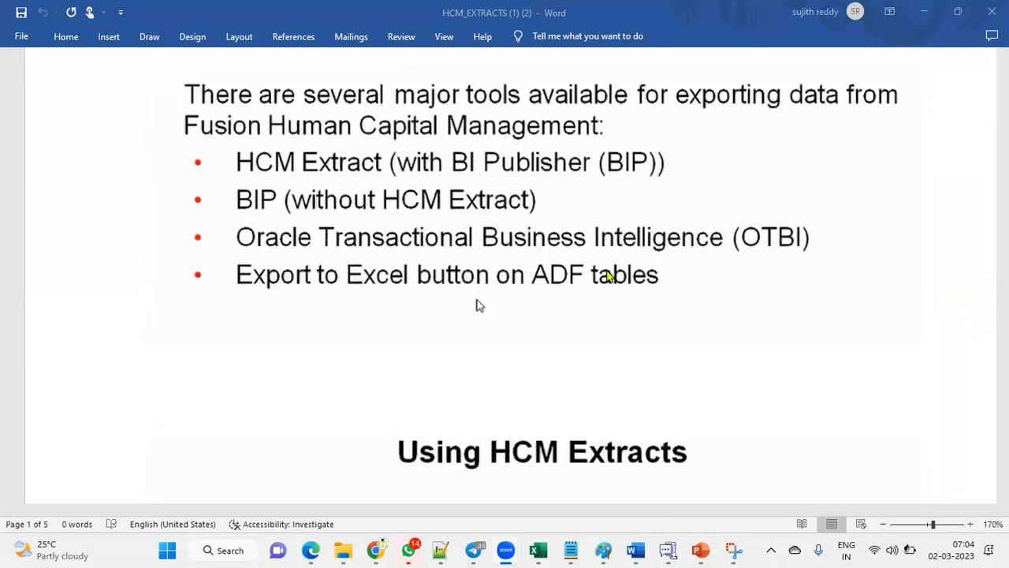
Step: Close the open Excel workbooks, including the Oracle Fusion Financials training workbook
{"action": "mouse_move", "coordinate": [544, 550]}
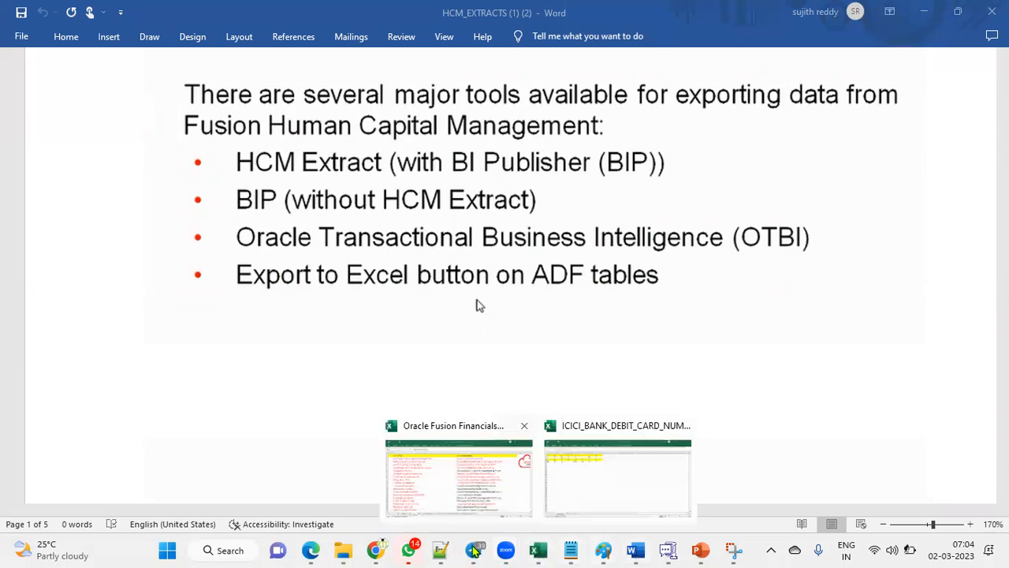
{"action": "left_click", "coordinate": [584, 484]}
{"action": "left_click", "coordinate": [992, 12]}
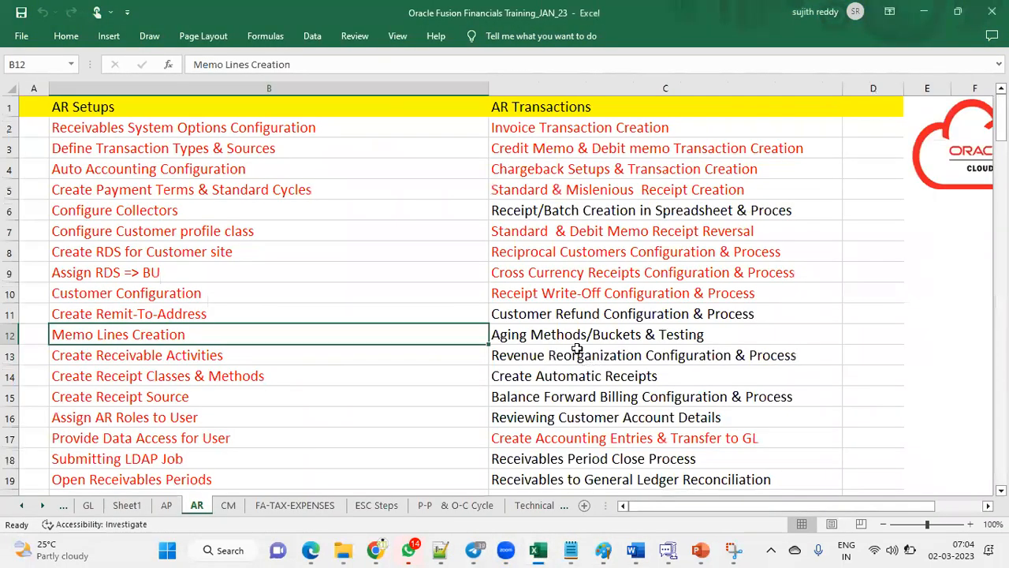
{"action": "left_click", "coordinate": [992, 12]}
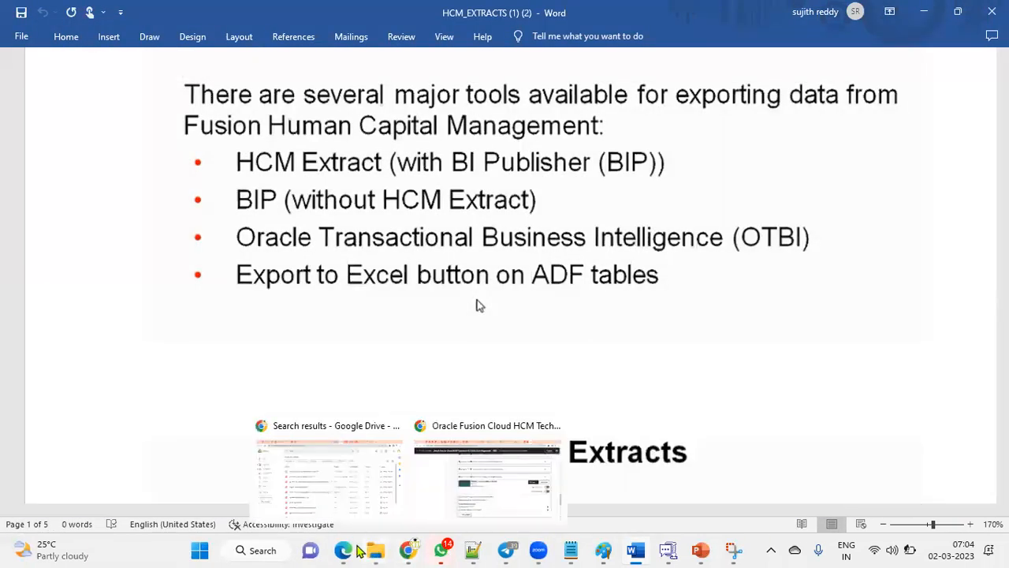
Step: Switch to Oracle Fusion in Edge and open Person Management from My Client Groups, with the browser in full-screen view
{"action": "left_click", "coordinate": [343, 550]}
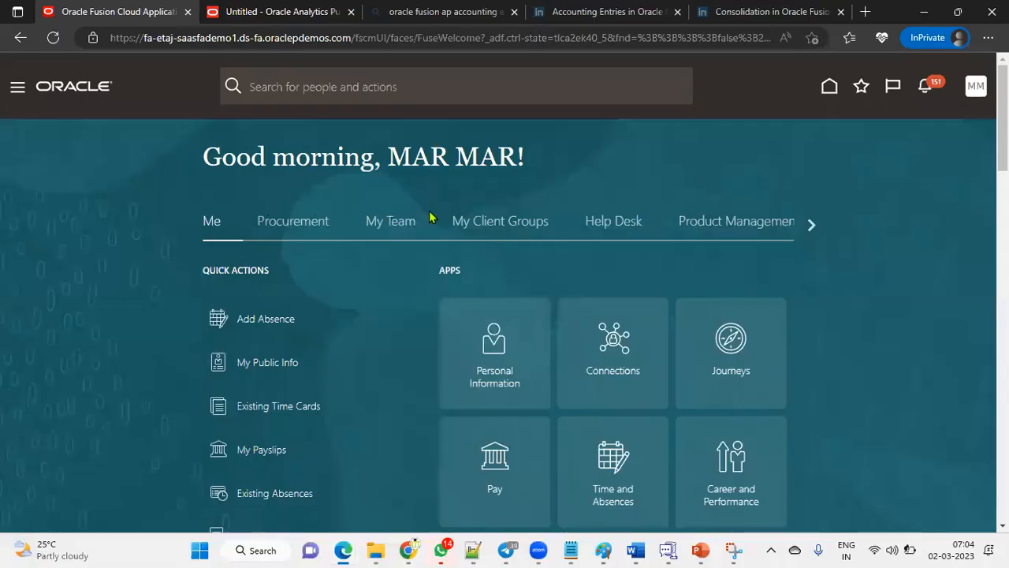
{"action": "left_click", "coordinate": [500, 224]}
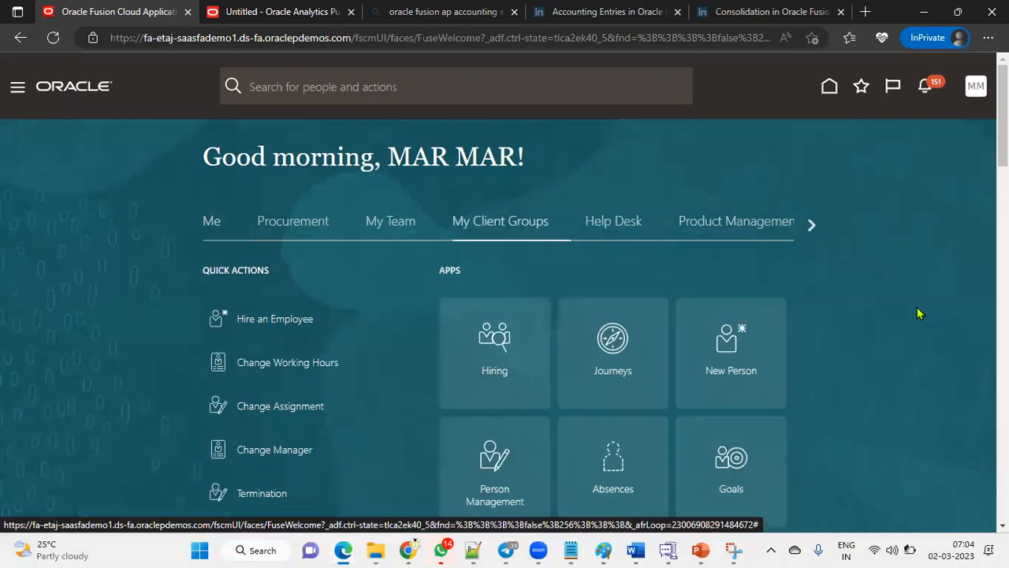
{"action": "scroll", "coordinate": [917, 313], "scroll_direction": "down", "scroll_amount": 2}
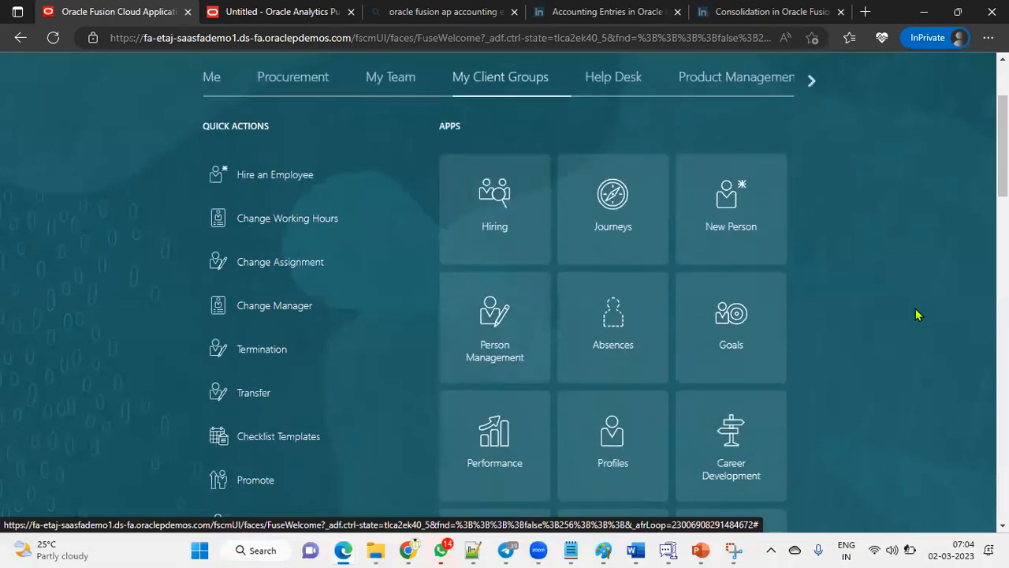
{"action": "left_click", "coordinate": [484, 309]}
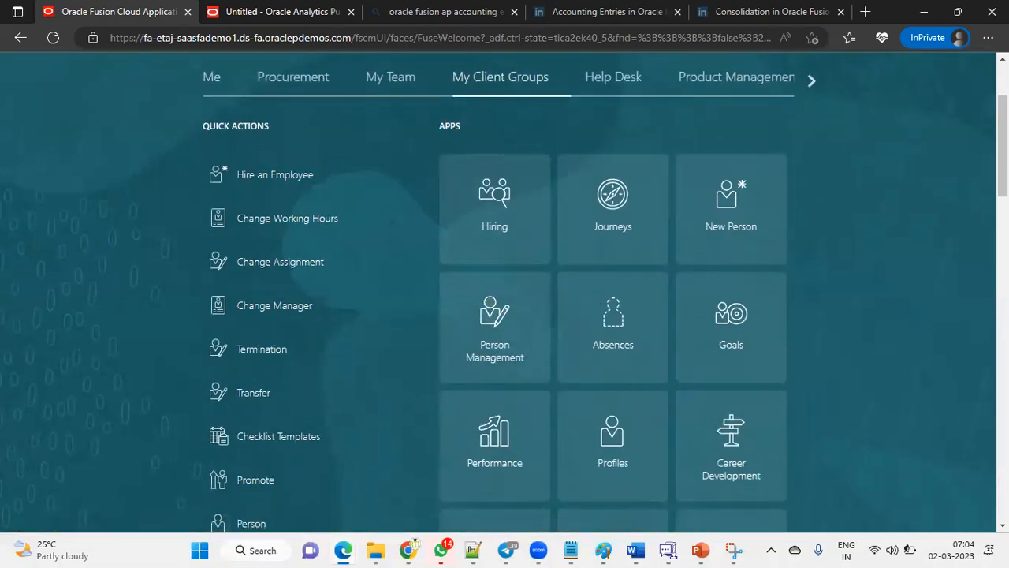
{"action": "left_click", "coordinate": [988, 37]}
{"action": "left_click", "coordinate": [952, 119]}
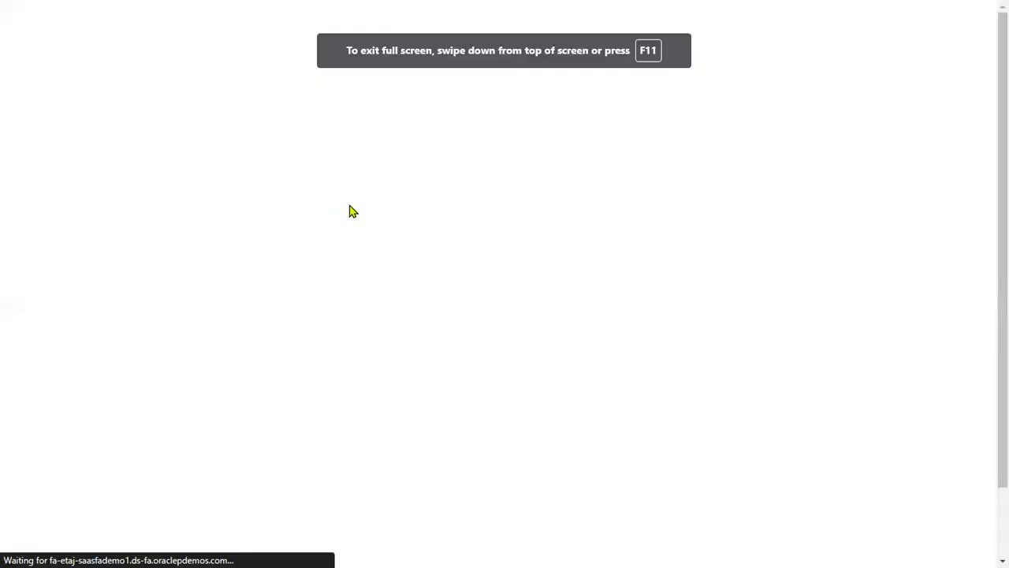
Step: Search Person Management for people by first name
{"action": "left_click", "coordinate": [247, 218]}
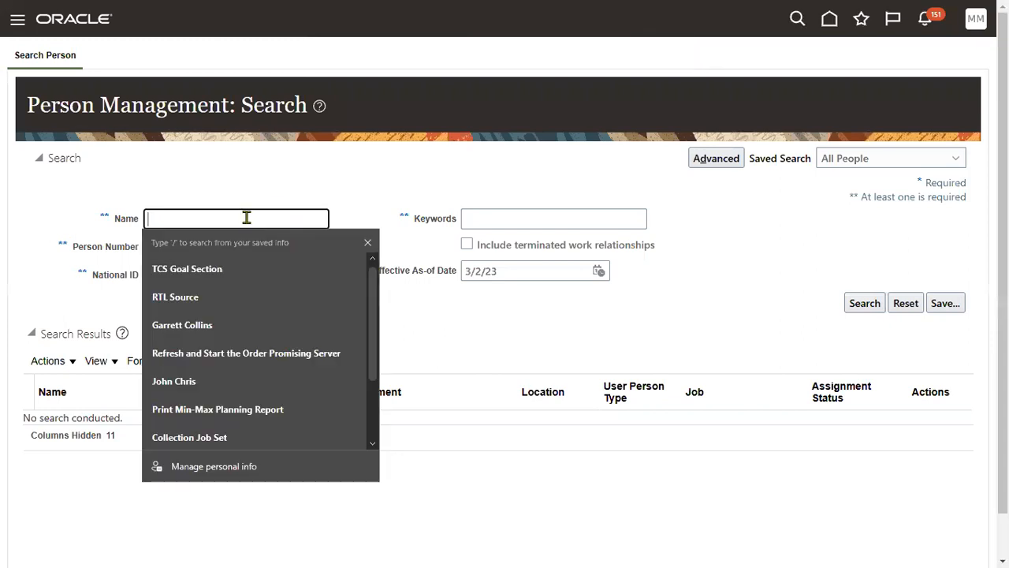
{"action": "type", "text": "john"}
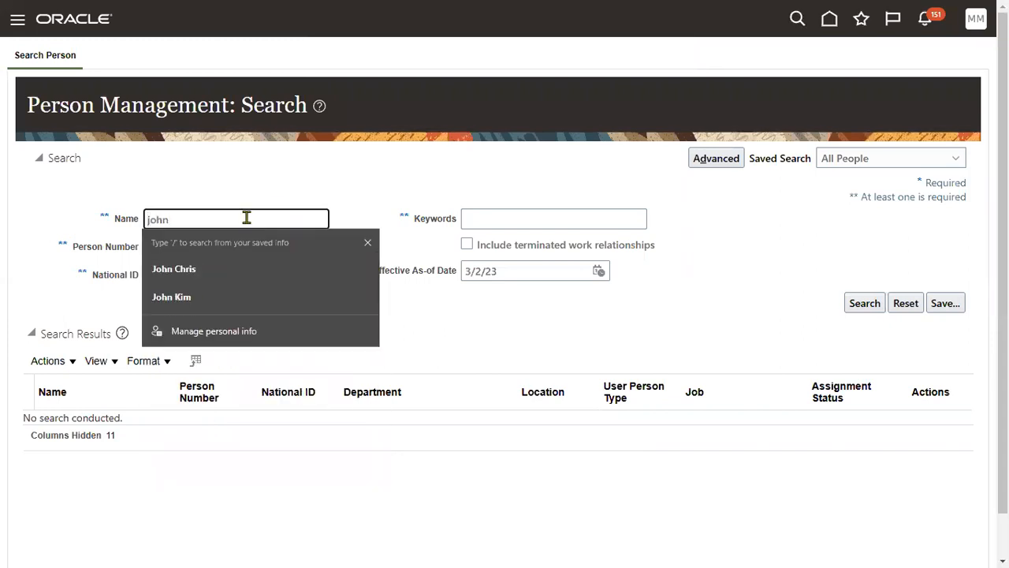
{"action": "left_click", "coordinate": [781, 269]}
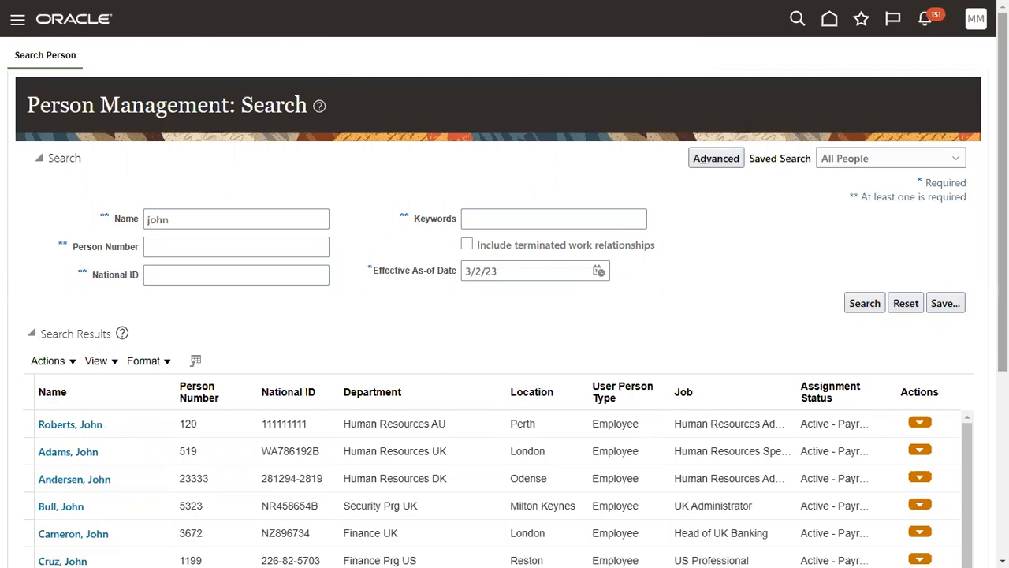
Step: Review the listed people and export the search results table to Excel
{"action": "scroll", "coordinate": [780, 269], "scroll_direction": "down", "scroll_amount": 2}
{"action": "scroll", "coordinate": [505, 315], "scroll_direction": "down", "scroll_amount": 1}
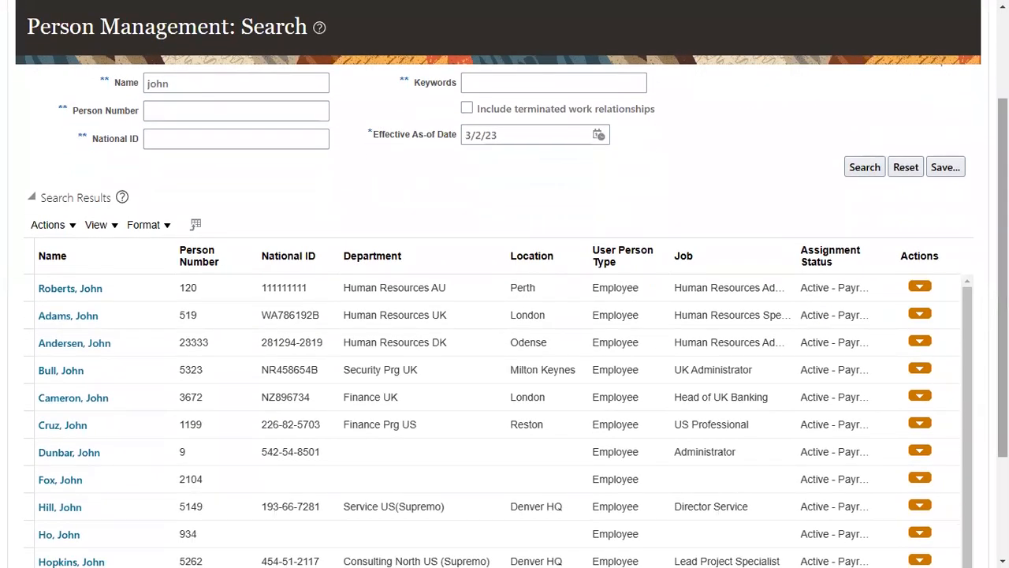
{"action": "scroll", "coordinate": [505, 316], "scroll_direction": "down", "scroll_amount": 2}
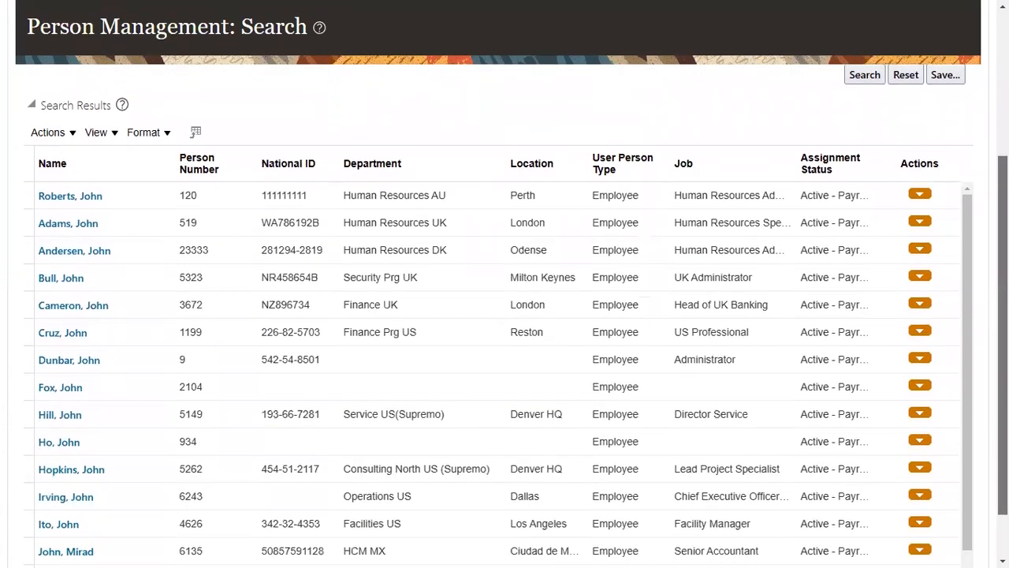
{"action": "left_click_drag", "start_coordinate": [1003, 337], "coordinate": [1003, 247]}
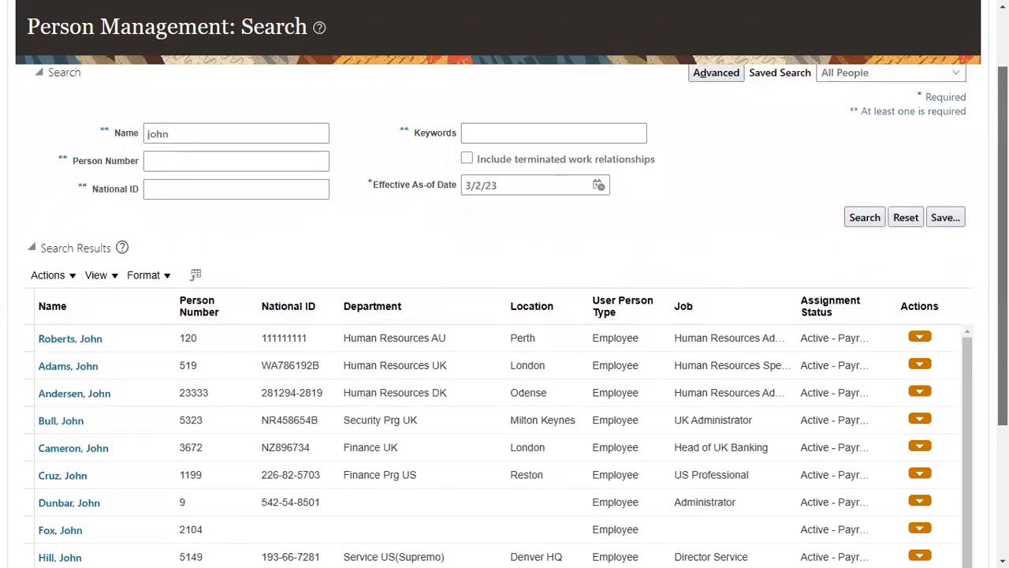
{"action": "left_click_drag", "start_coordinate": [77, 250], "coordinate": [111, 249]}
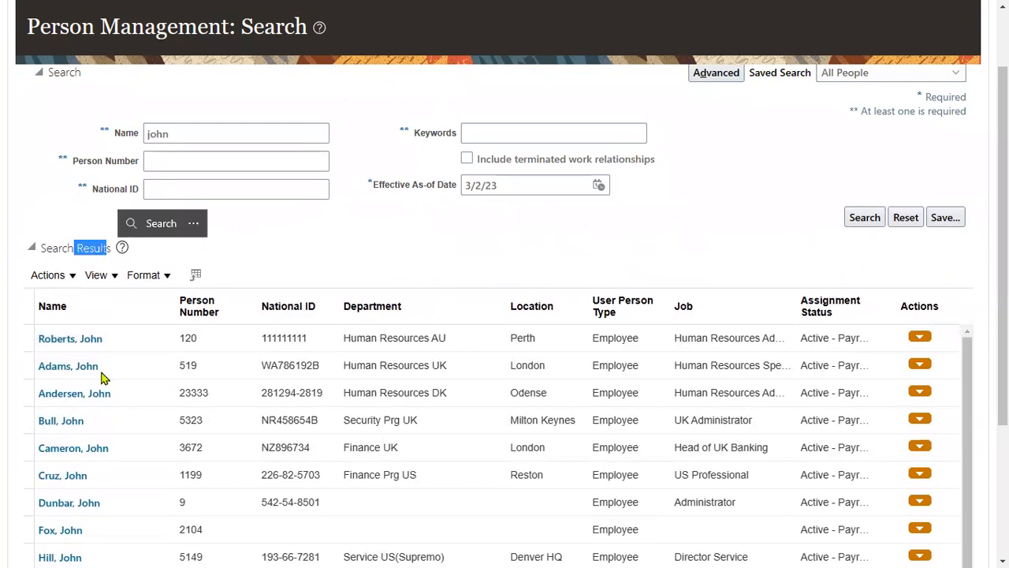
{"action": "left_click", "coordinate": [266, 231]}
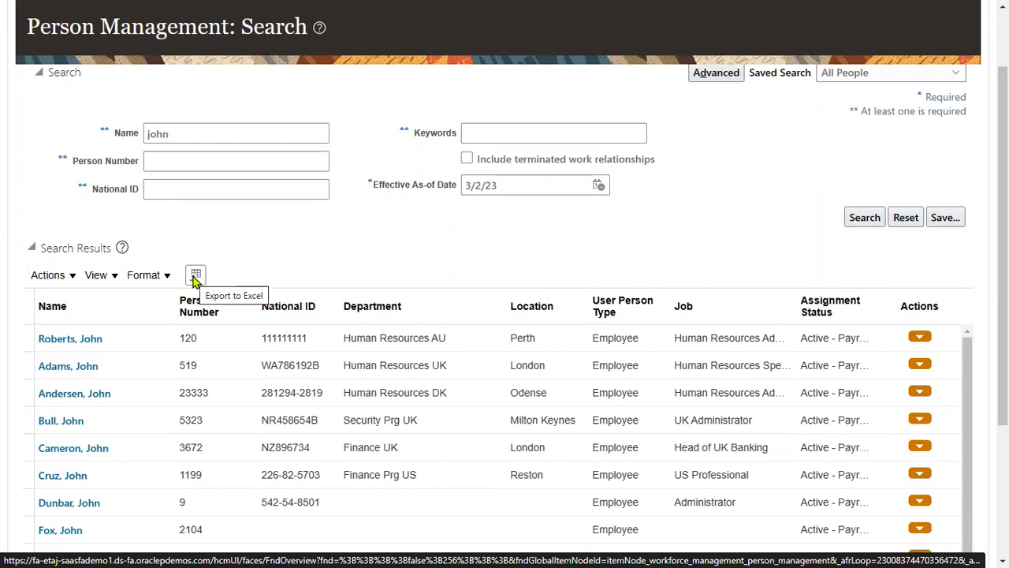
{"action": "left_click", "coordinate": [195, 277]}
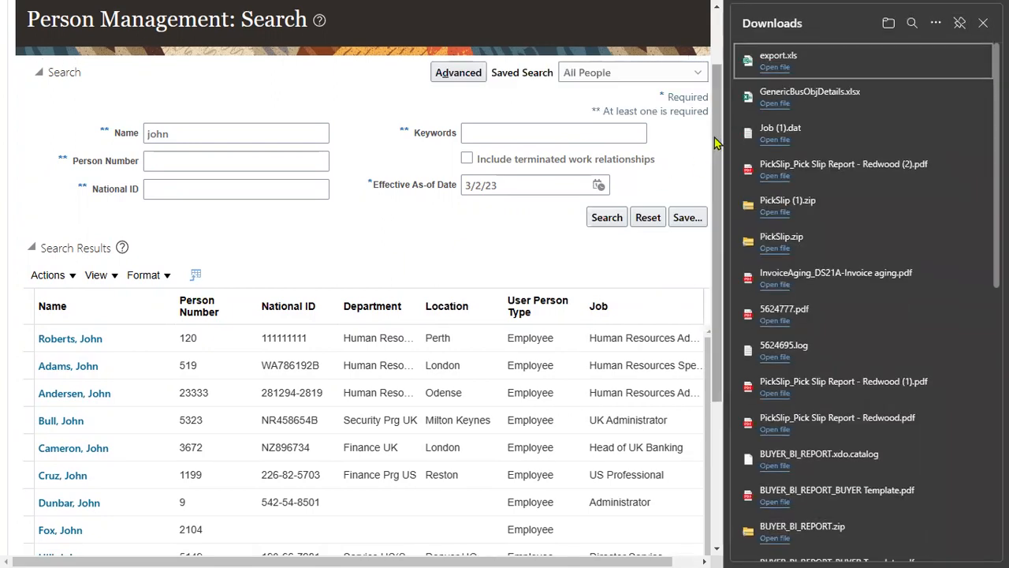
Step: Open the downloaded export.xls in Excel despite the file format mismatch and enable editing
{"action": "left_click", "coordinate": [774, 67]}
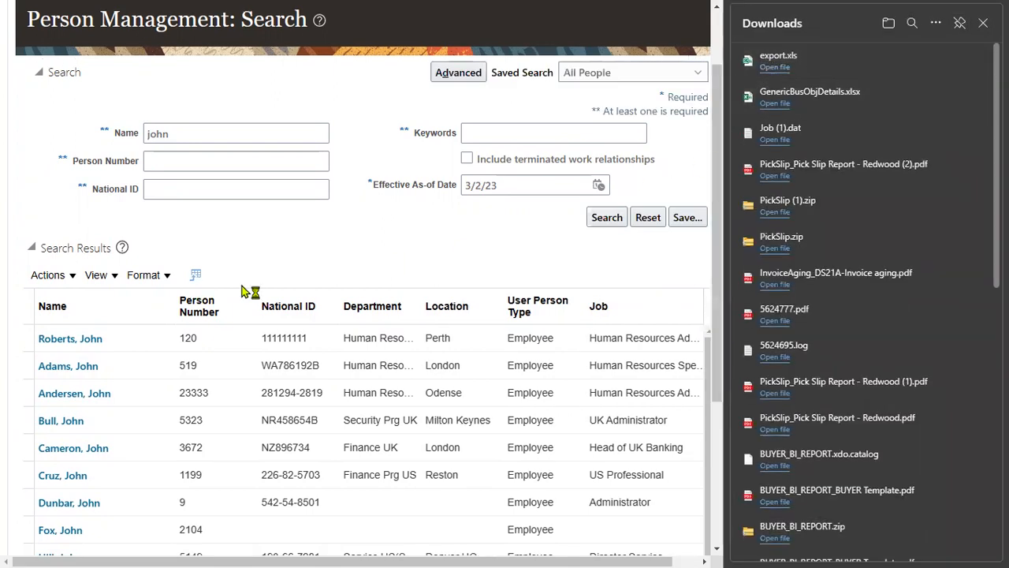
{"action": "left_click", "coordinate": [983, 22]}
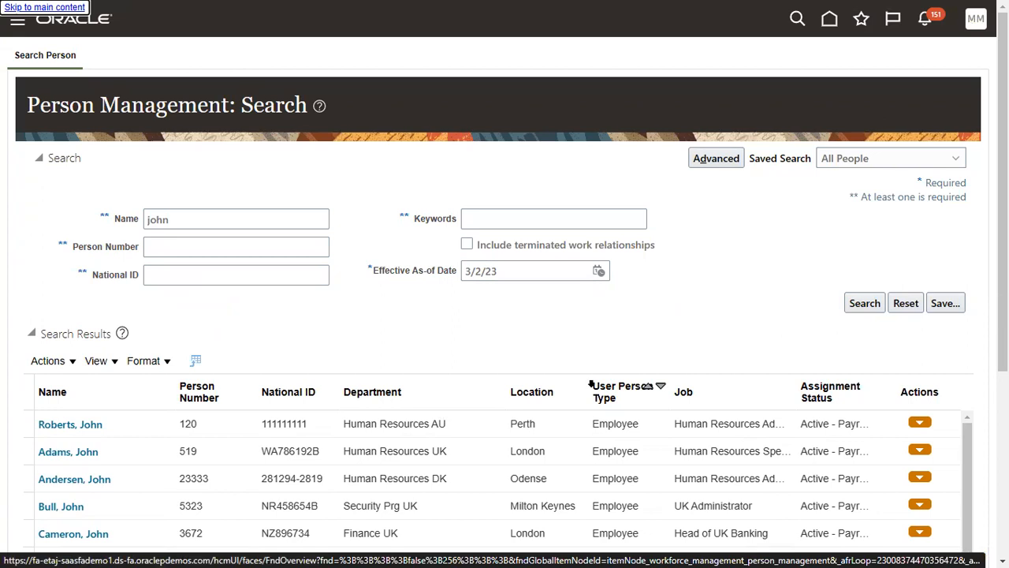
{"action": "key", "text": "super"}
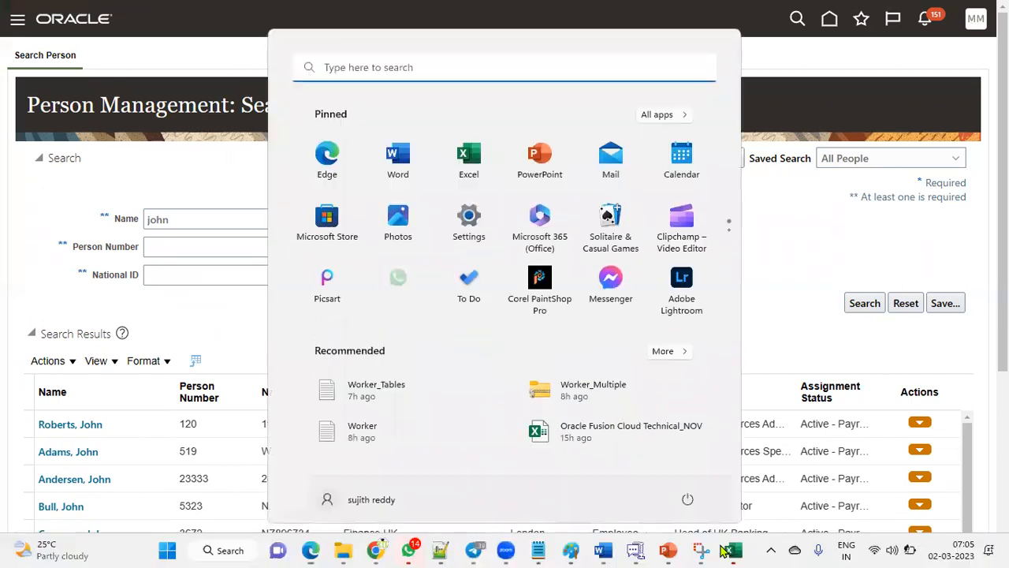
{"action": "left_click", "coordinate": [738, 547]}
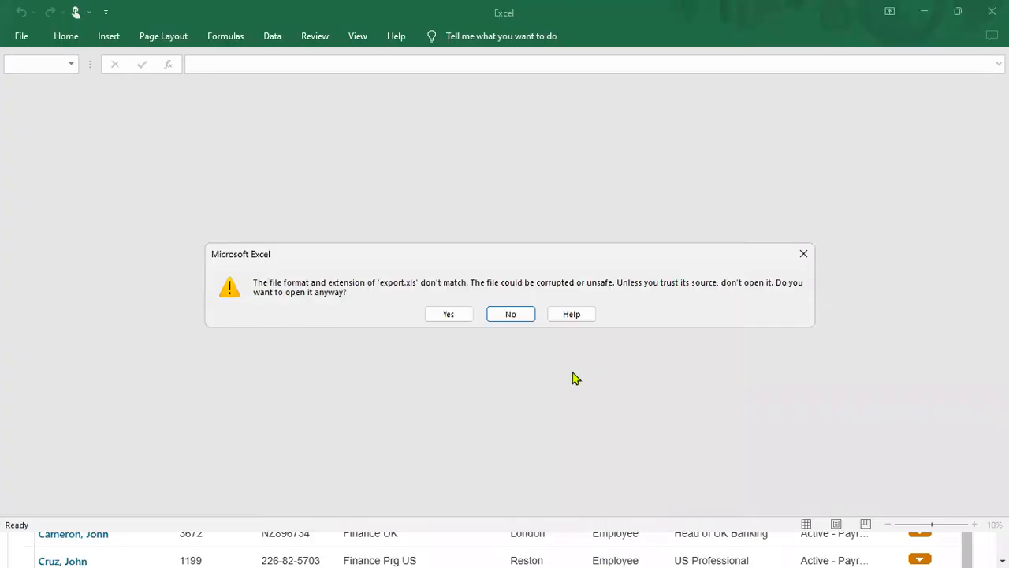
{"action": "left_click", "coordinate": [451, 315]}
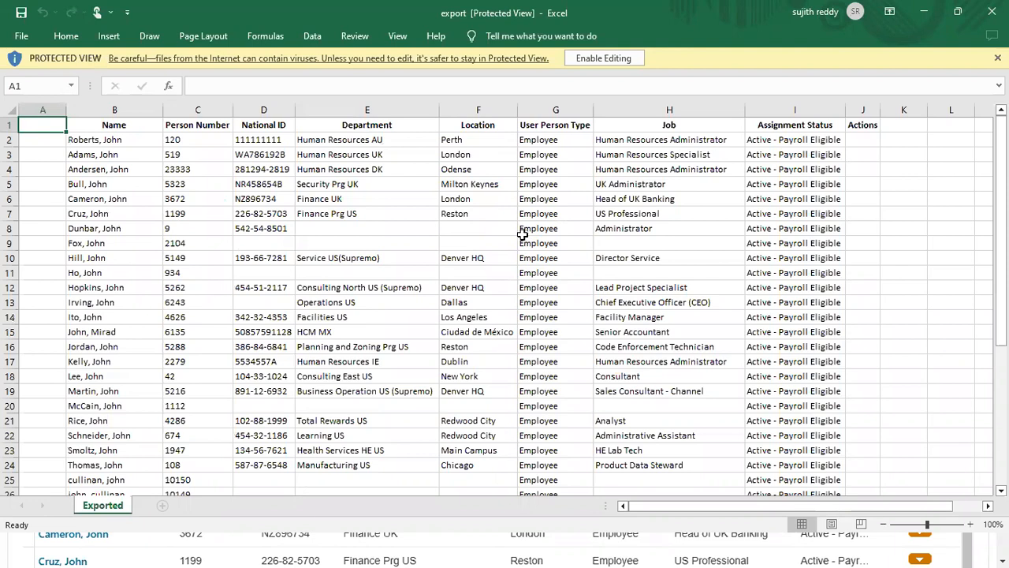
{"action": "left_click", "coordinate": [603, 58]}
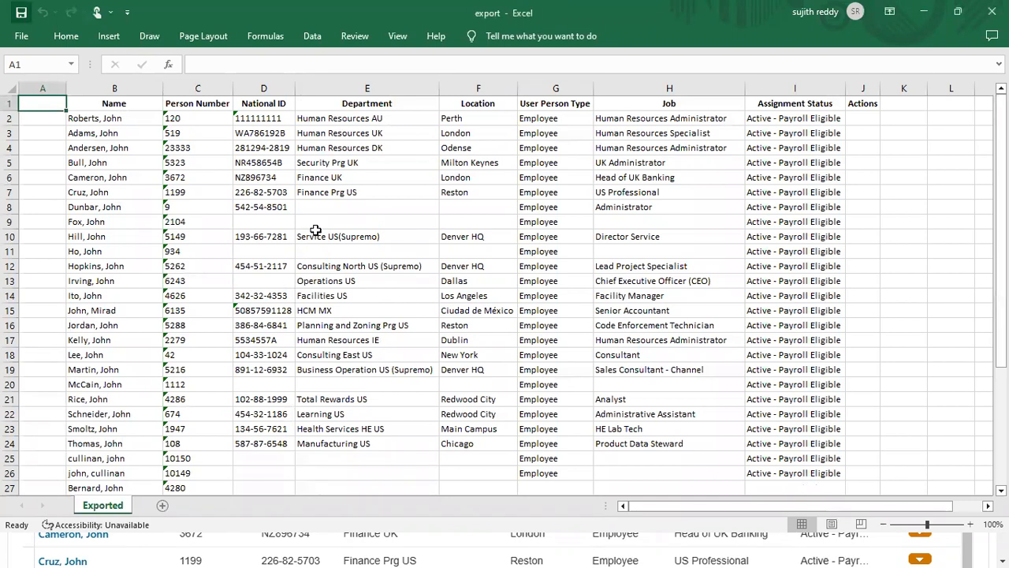
Step: Fill the whole of row 2 in the exported sheet with yellow
{"action": "left_click", "coordinate": [70, 120]}
{"action": "left_click", "coordinate": [18, 118]}
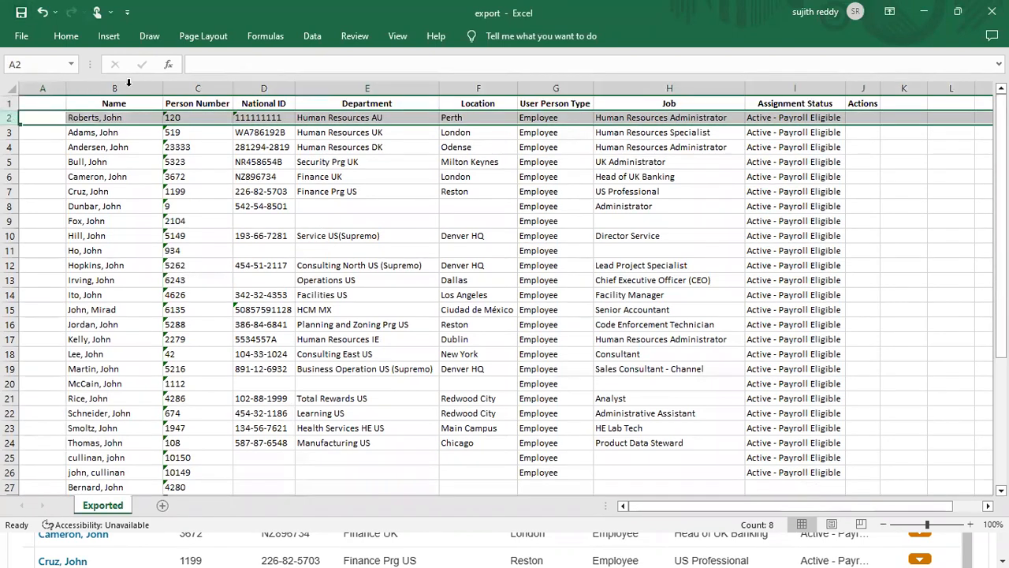
{"action": "left_click", "coordinate": [66, 36]}
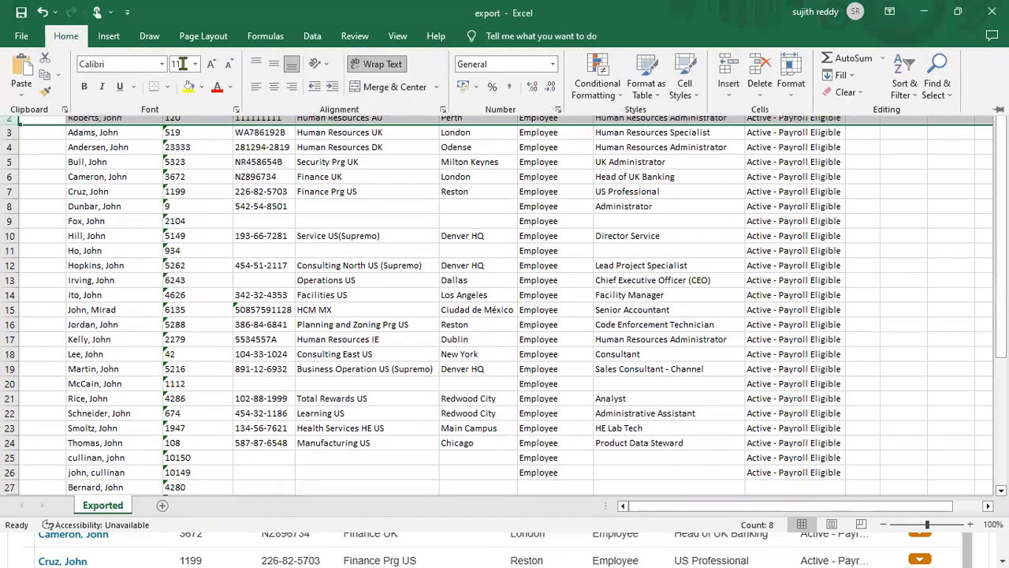
{"action": "left_click", "coordinate": [188, 88]}
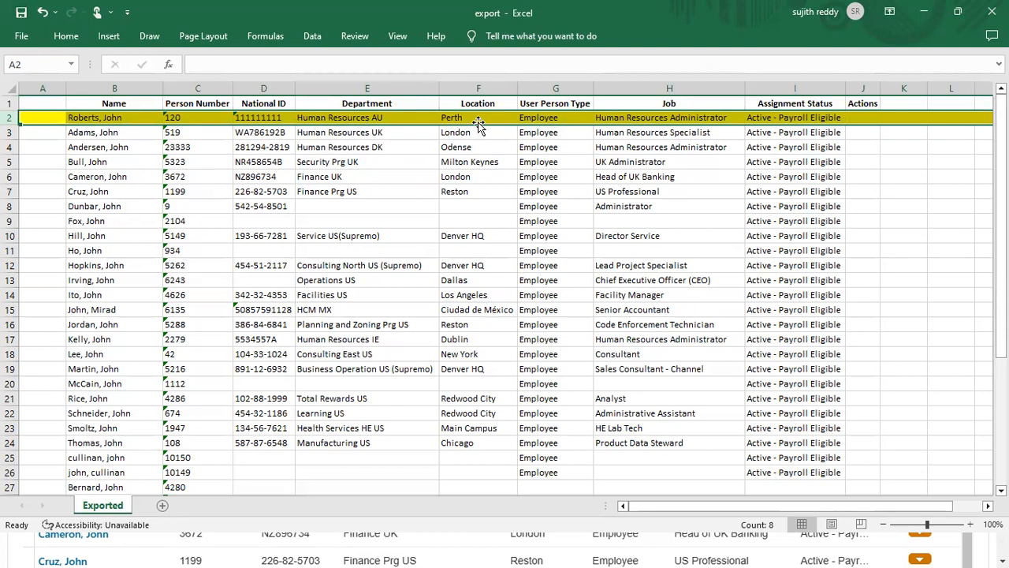
Step: Fill the Person Number cell C2 with blue
{"action": "left_click", "coordinate": [192, 116]}
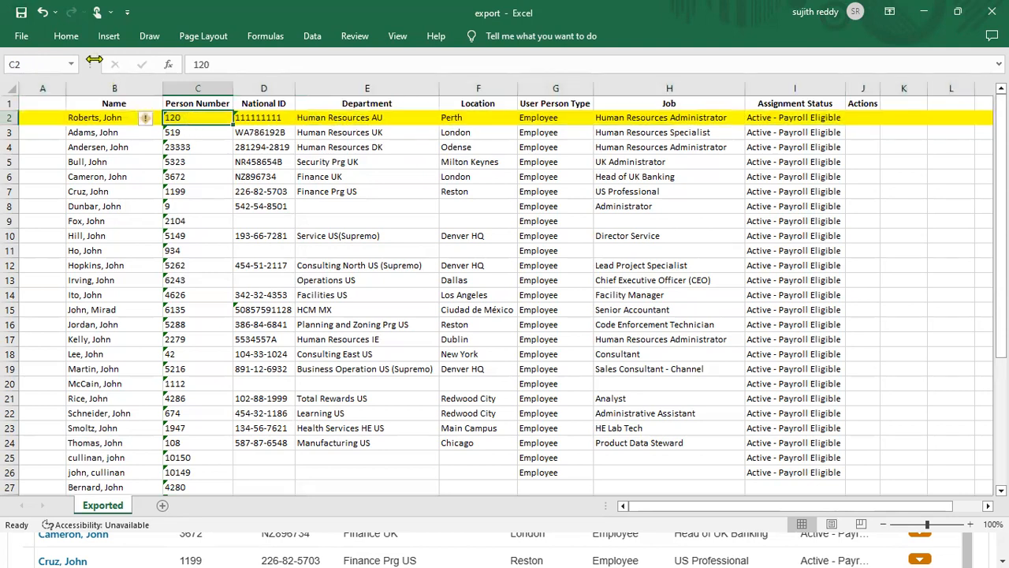
{"action": "left_click", "coordinate": [64, 36]}
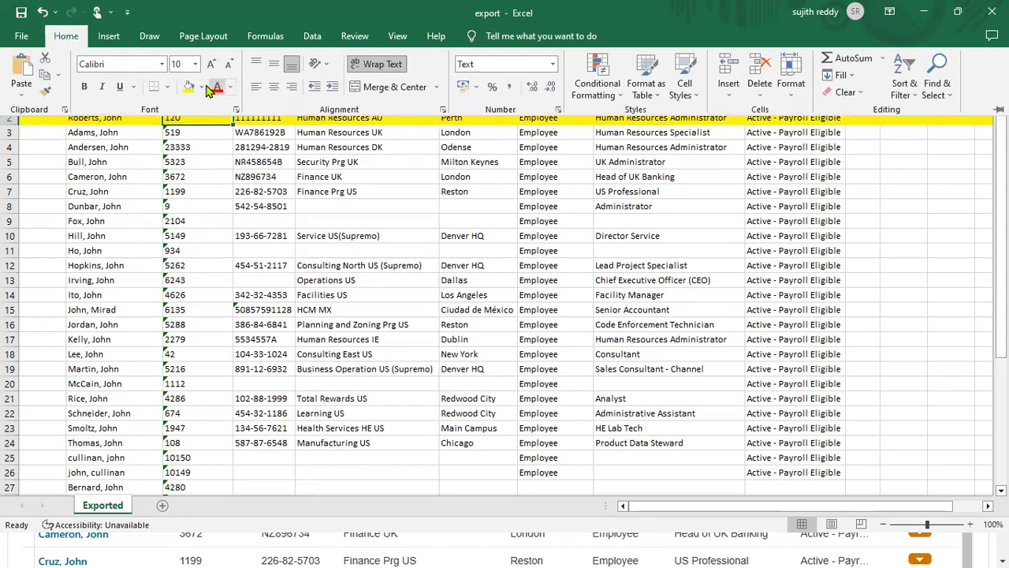
{"action": "left_click", "coordinate": [203, 87]}
{"action": "left_click", "coordinate": [238, 126]}
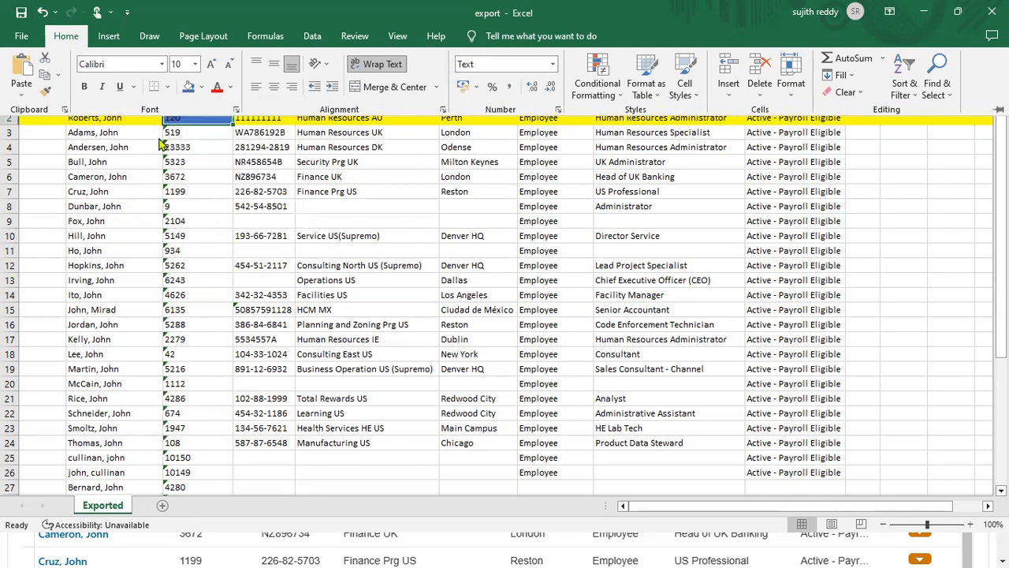
Step: Fill the National ID cell D2 with light orange
{"action": "left_click", "coordinate": [274, 119]}
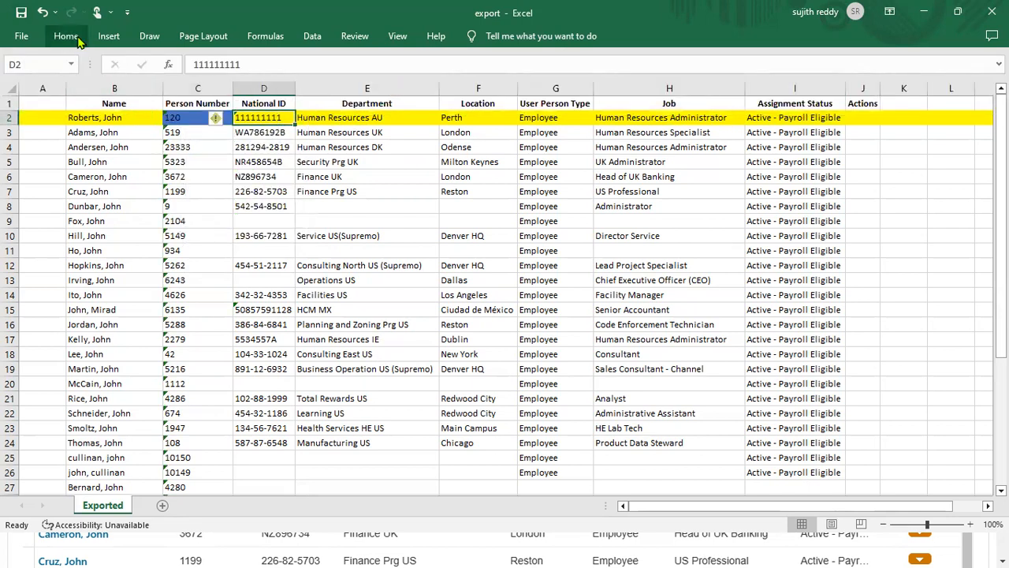
{"action": "left_click", "coordinate": [76, 39]}
{"action": "left_click", "coordinate": [202, 87]}
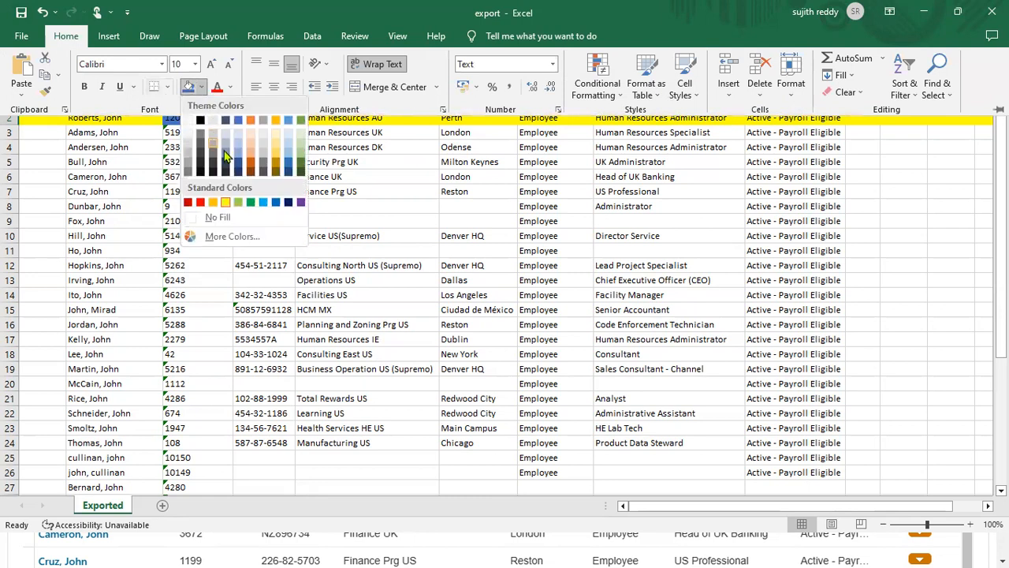
{"action": "left_click", "coordinate": [251, 142]}
{"action": "left_click", "coordinate": [359, 118]}
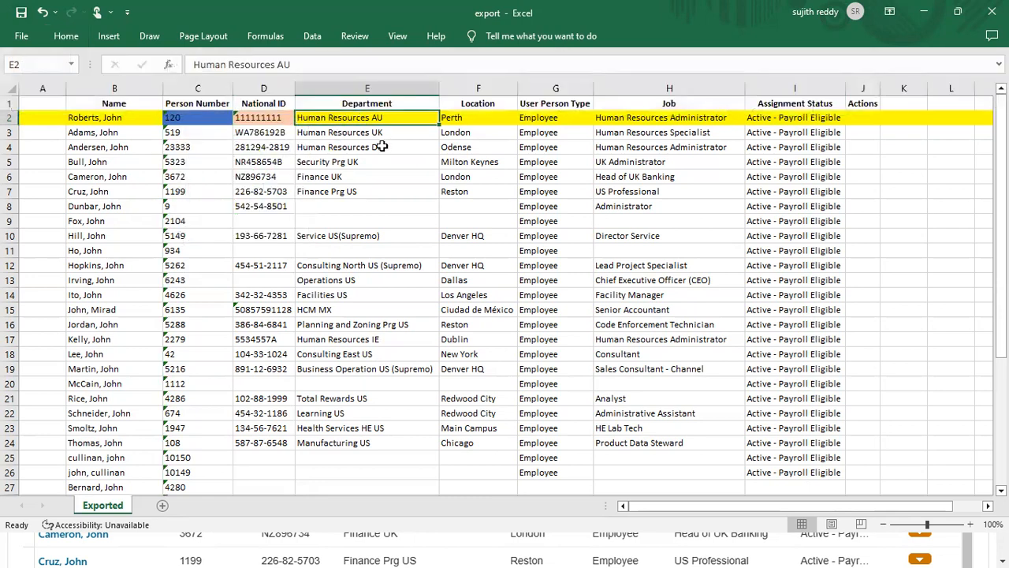
Step: Fill the Department cell E2 with light green
{"action": "left_click", "coordinate": [66, 36]}
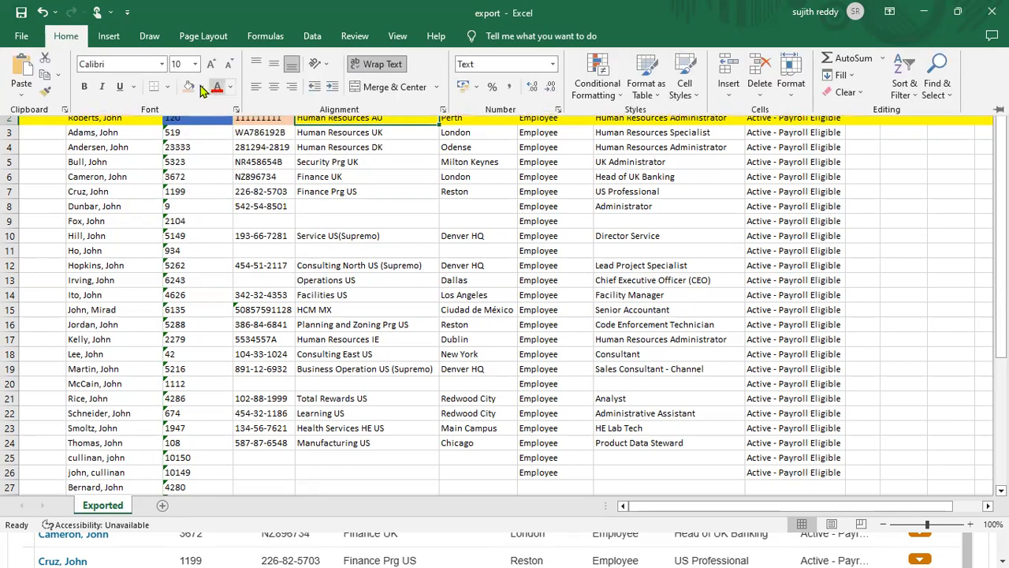
{"action": "left_click", "coordinate": [203, 86]}
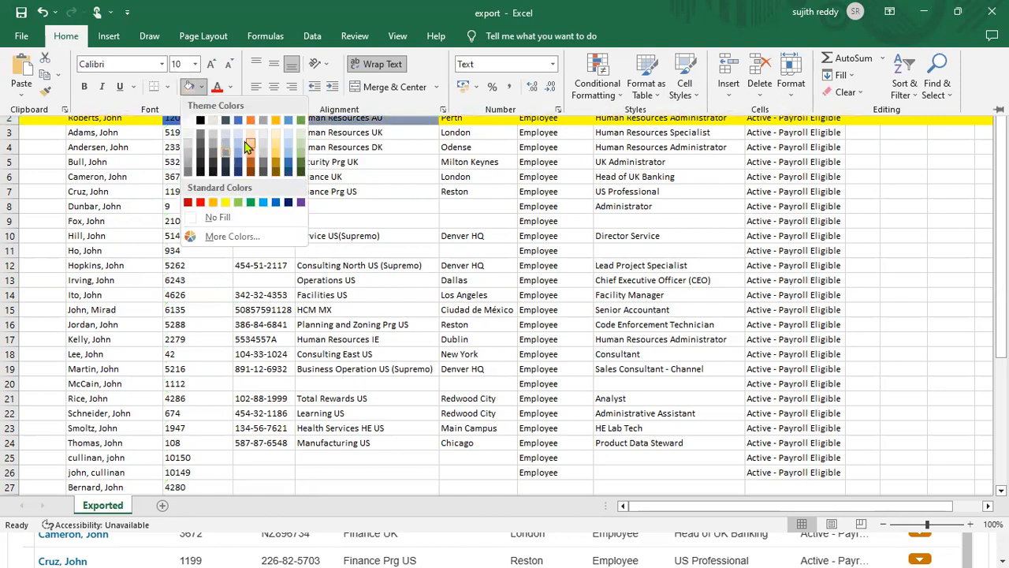
{"action": "left_click", "coordinate": [301, 147]}
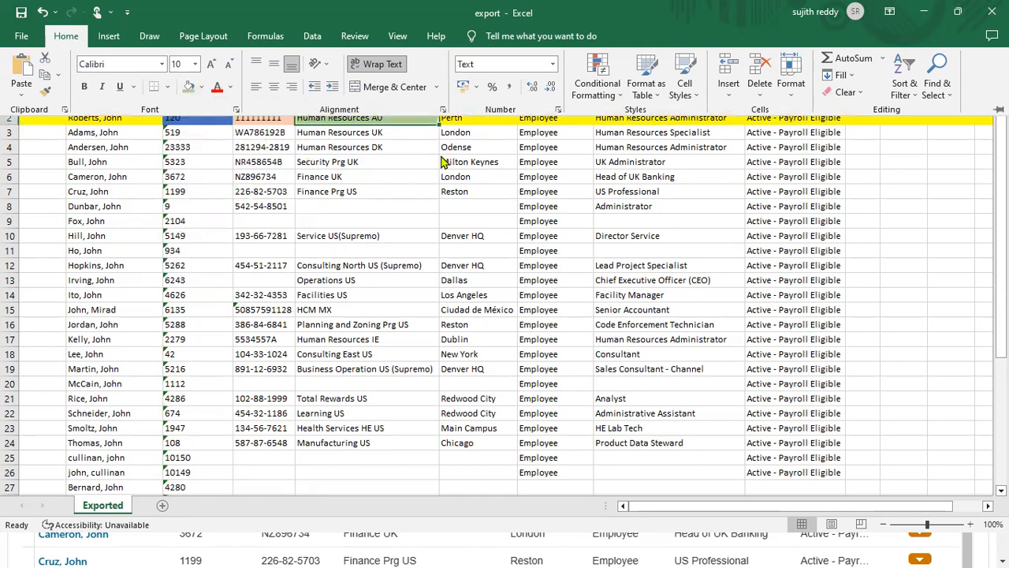
Step: Review the Person Number, Department, Location and User Person Type cells in row 2, and select the whole row
{"action": "left_click", "coordinate": [205, 119]}
{"action": "left_click", "coordinate": [347, 120]}
{"action": "left_click", "coordinate": [468, 120]}
{"action": "left_click", "coordinate": [537, 120]}
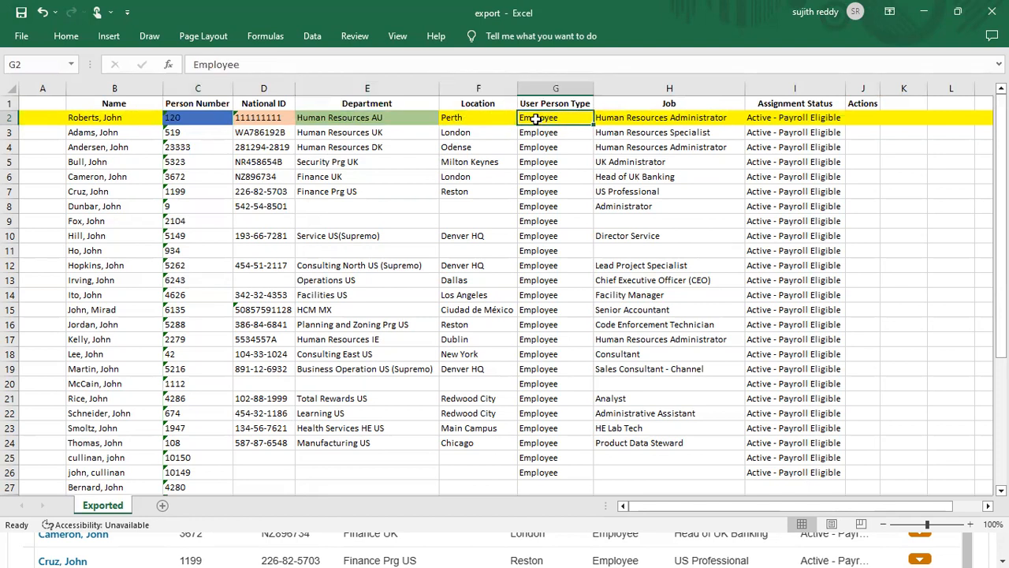
{"action": "left_click", "coordinate": [11, 117]}
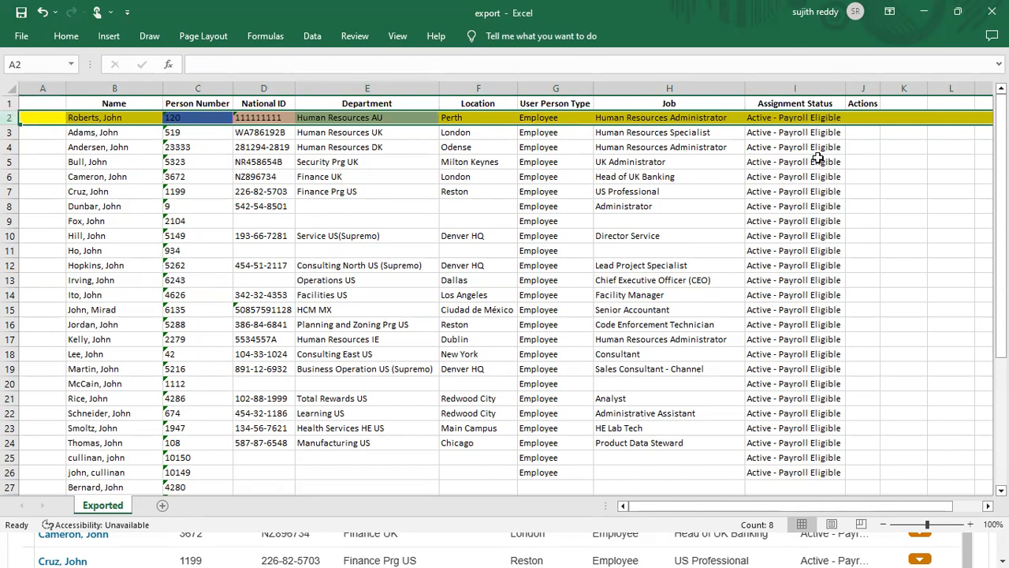
Step: Switch to the HCM_EXTRACTS document in Word and go to the HCM Extract Steps diagram
{"action": "left_click", "coordinate": [926, 16]}
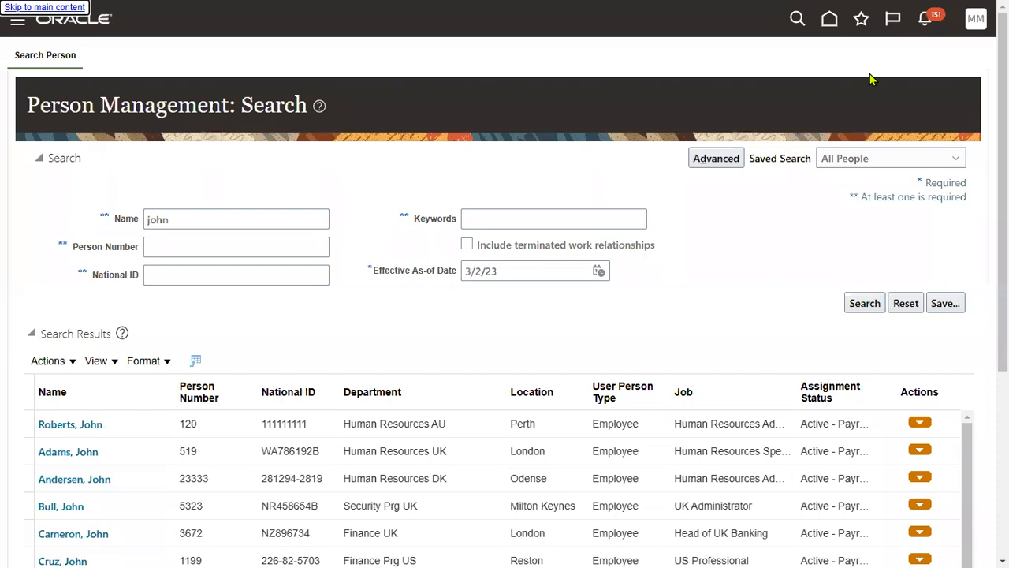
{"action": "key", "text": "super"}
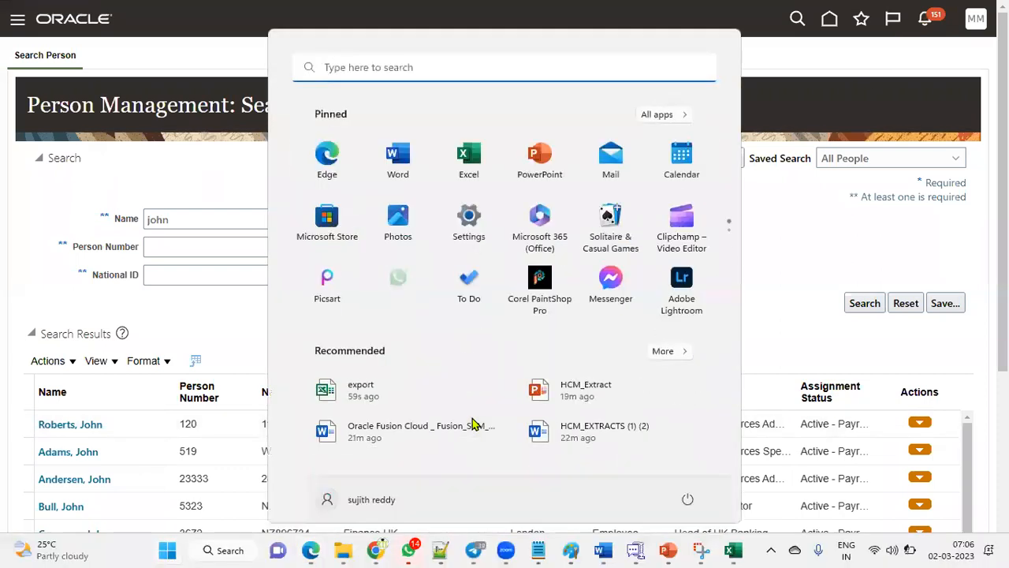
{"action": "left_click", "coordinate": [608, 549]}
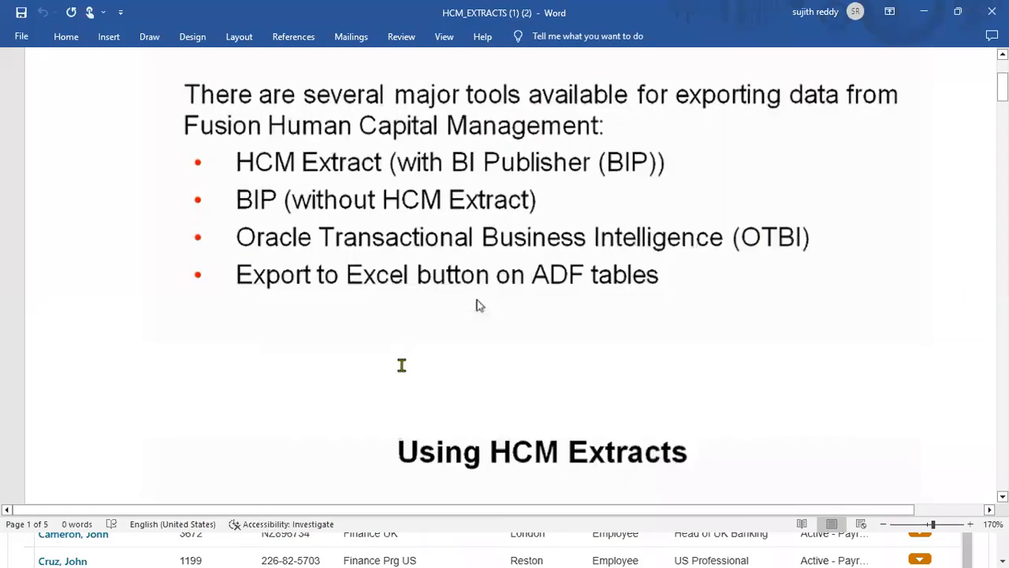
{"action": "scroll", "coordinate": [395, 372], "scroll_direction": "down", "scroll_amount": 10}
{"action": "scroll", "coordinate": [392, 372], "scroll_direction": "down", "scroll_amount": 15}
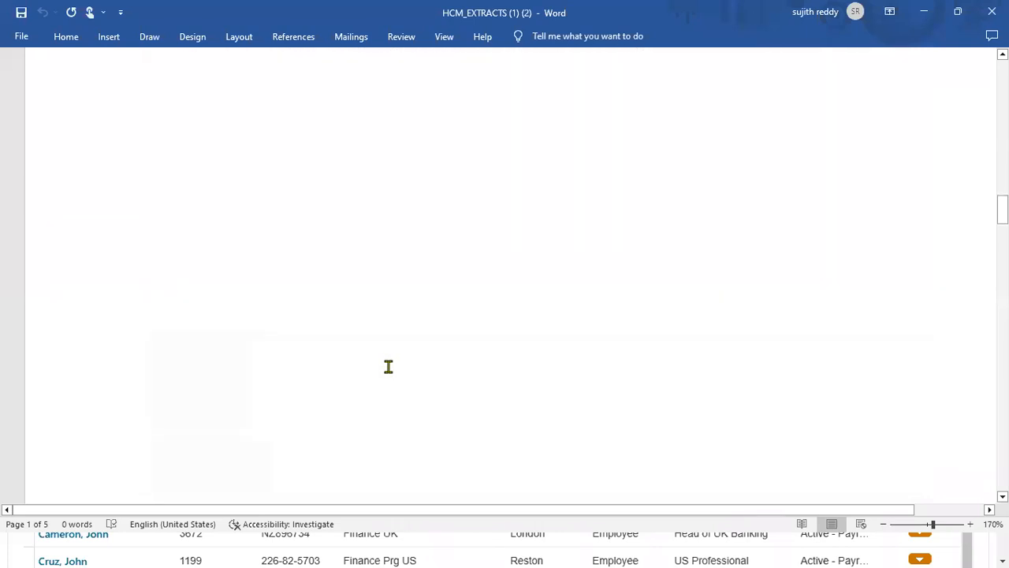
{"action": "scroll", "coordinate": [385, 366], "scroll_direction": "up", "scroll_amount": 1}
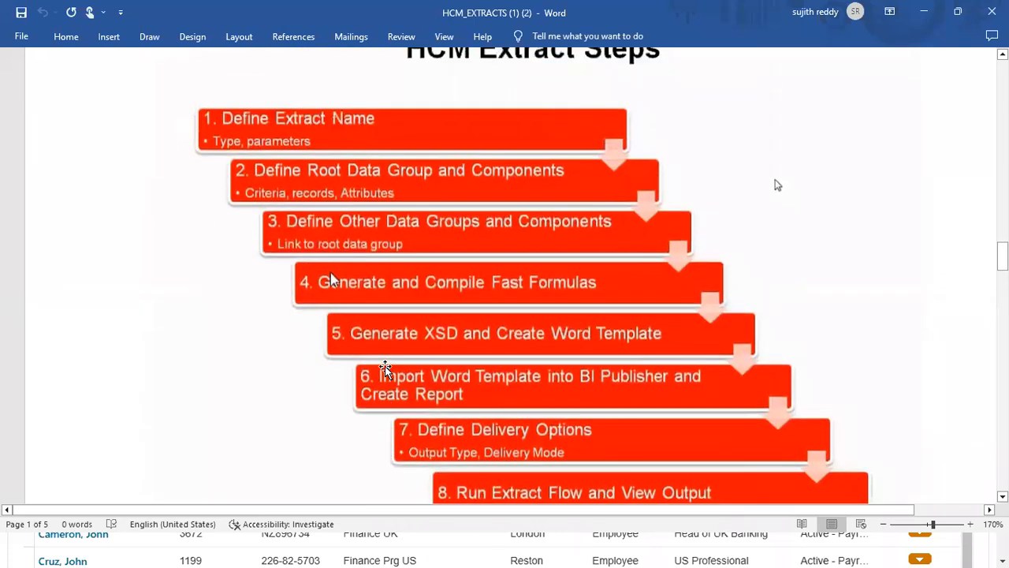
{"action": "scroll", "coordinate": [385, 366], "scroll_direction": "down", "scroll_amount": 1}
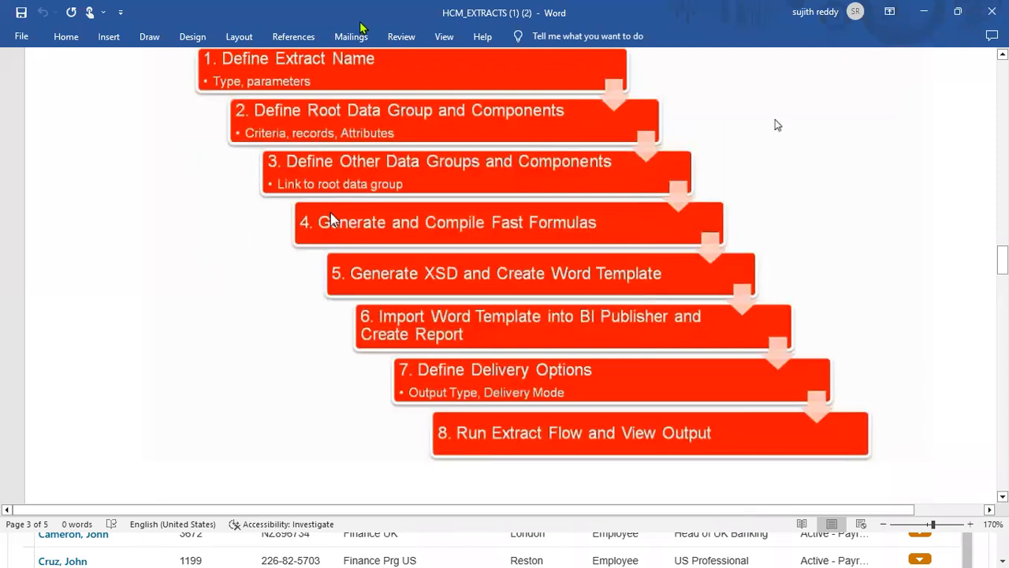
Step: Stamp green check marks beside steps 1 to 5 of the HCM Extract Steps diagram
{"action": "left_click", "coordinate": [164, 69]}
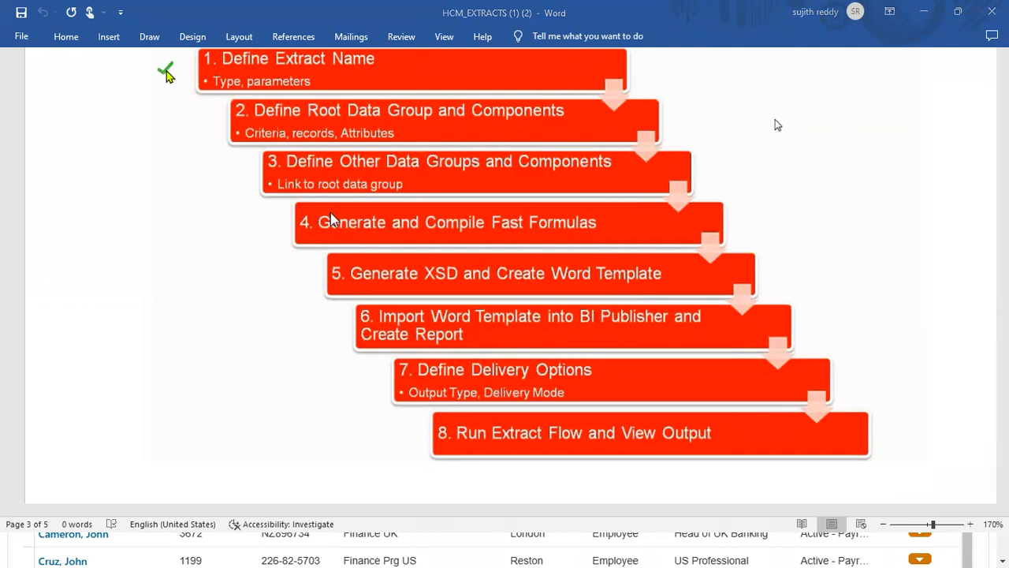
{"action": "left_click", "coordinate": [192, 124]}
{"action": "left_click", "coordinate": [236, 173]}
{"action": "left_click", "coordinate": [307, 280]}
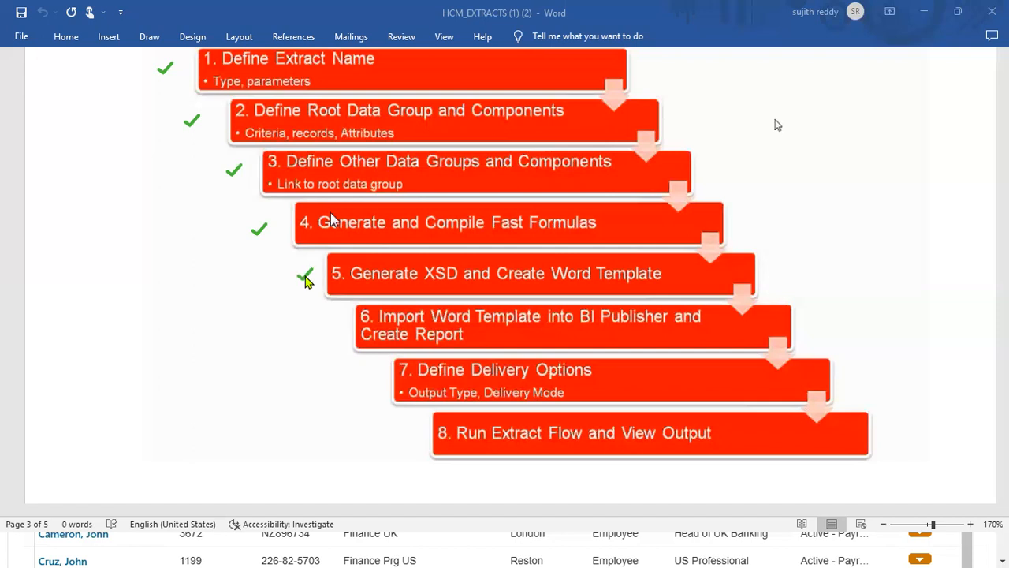
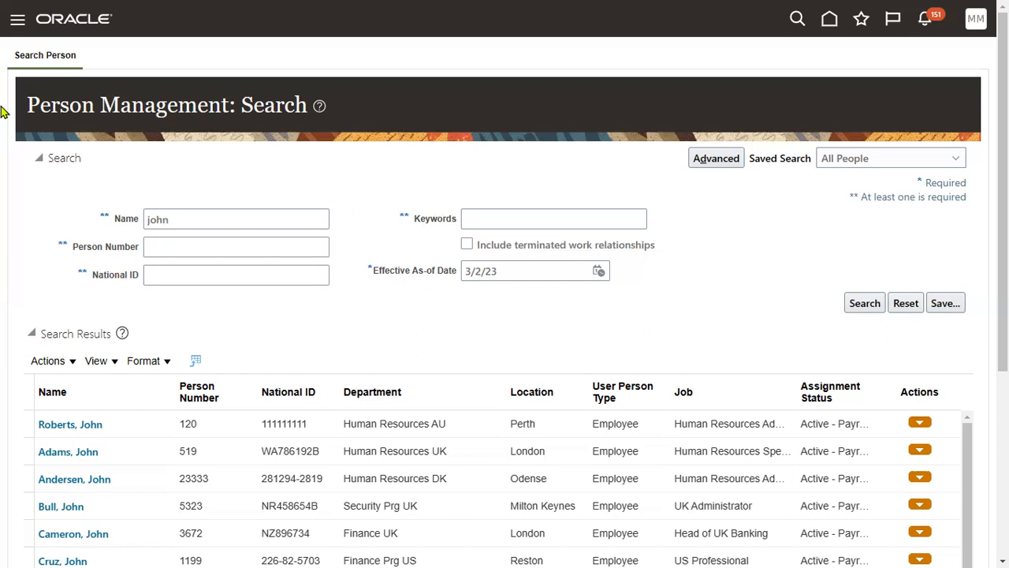
Step: Open the Data Exchange work area from My Client Groups in Oracle Fusion
{"action": "left_click", "coordinate": [17, 24]}
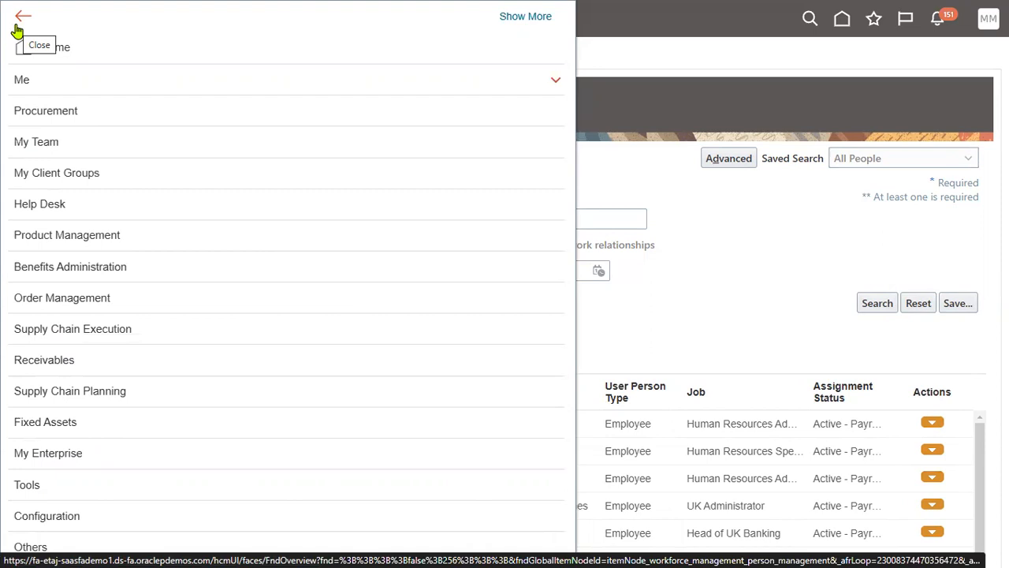
{"action": "left_click", "coordinate": [105, 174]}
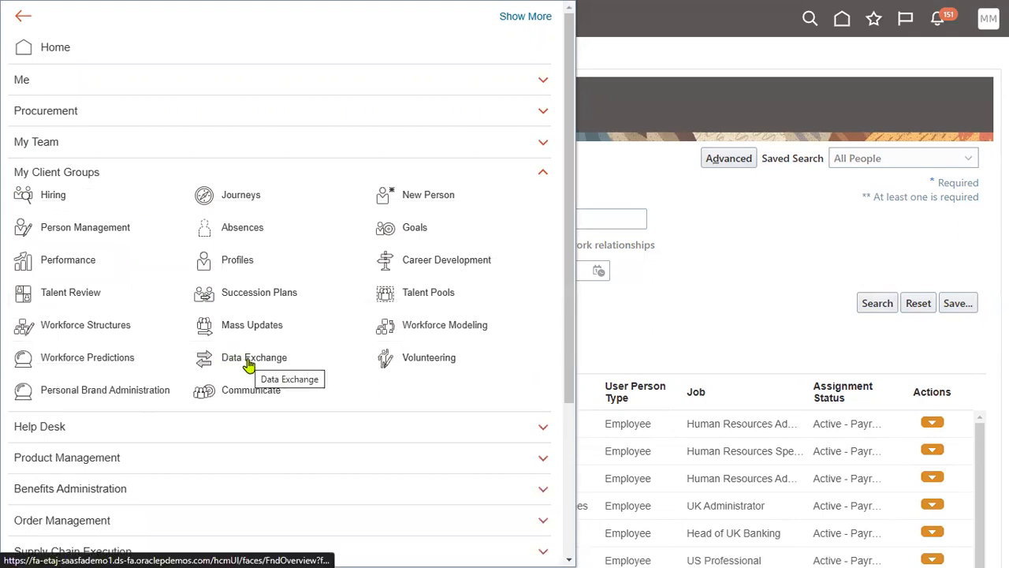
{"action": "left_click", "coordinate": [249, 361]}
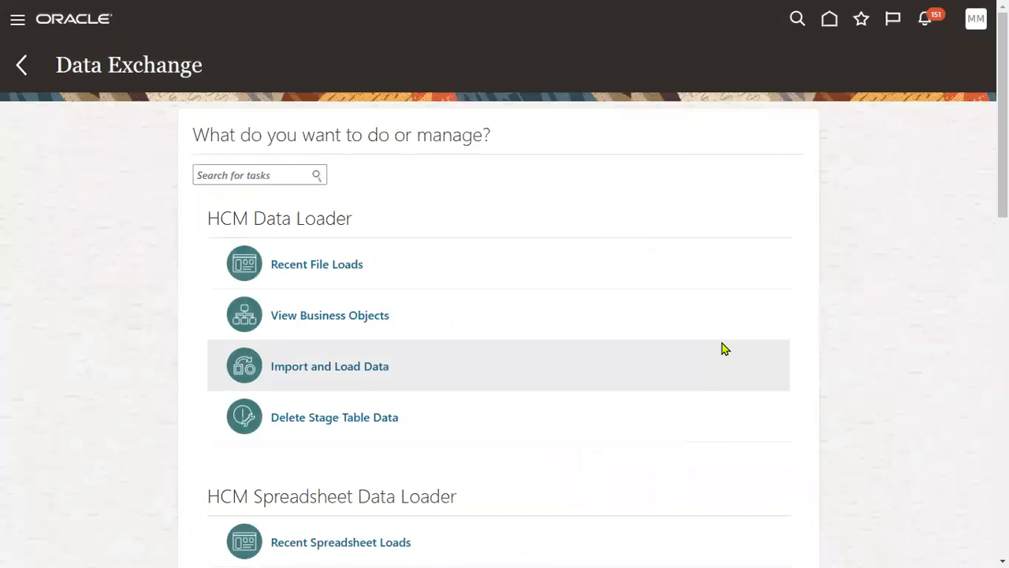
Step: Examine the Data Exchange task groups from HCM Data Loader and HCM Spreadsheet Data Loader to HCM Extracts, Payroll and Data Exchange Configurations
{"action": "left_click_drag", "start_coordinate": [209, 218], "coordinate": [362, 231]}
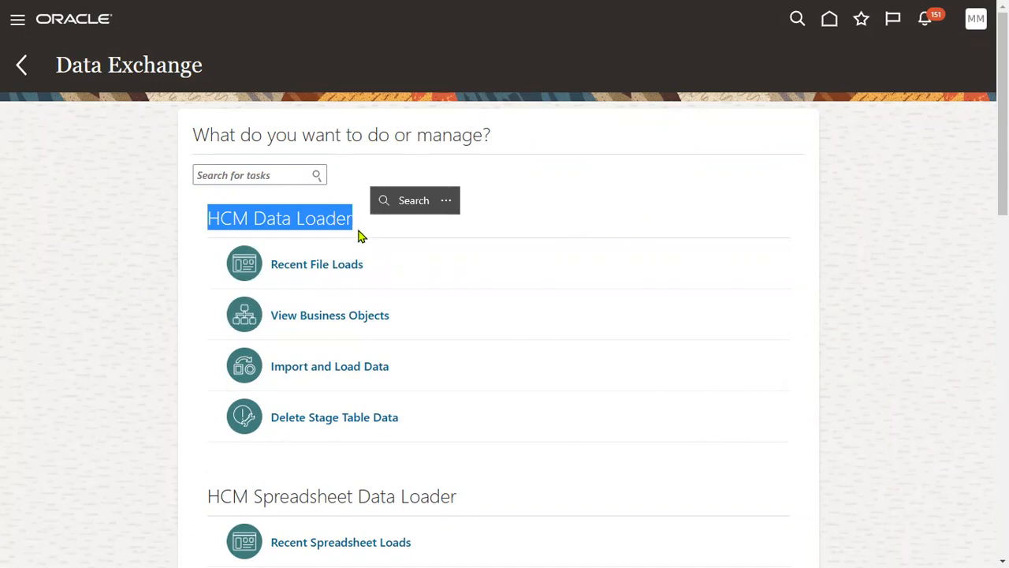
{"action": "scroll", "coordinate": [200, 387], "scroll_direction": "down", "scroll_amount": 3}
{"action": "left_click_drag", "start_coordinate": [215, 242], "coordinate": [550, 247]}
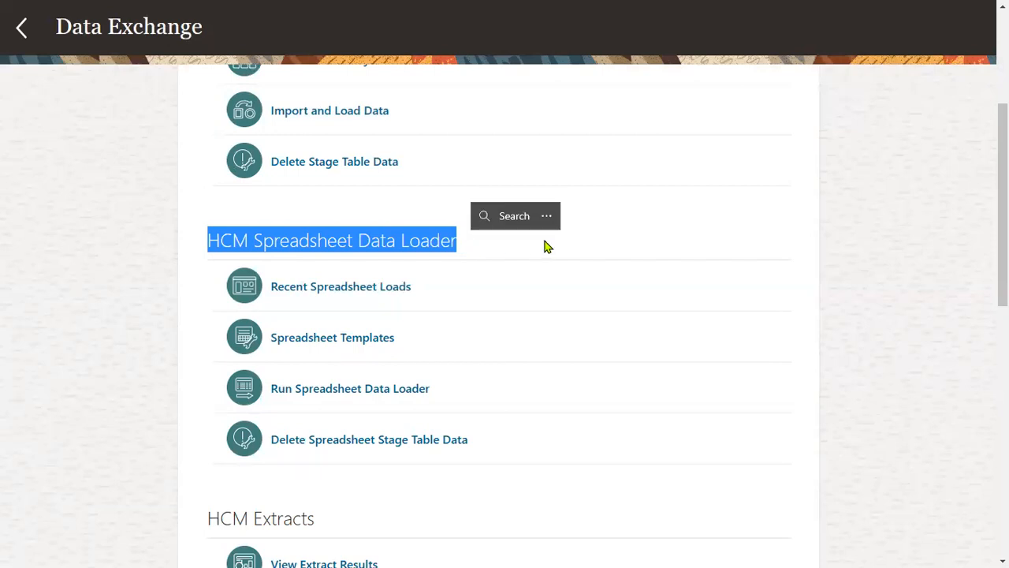
{"action": "left_click", "coordinate": [527, 250]}
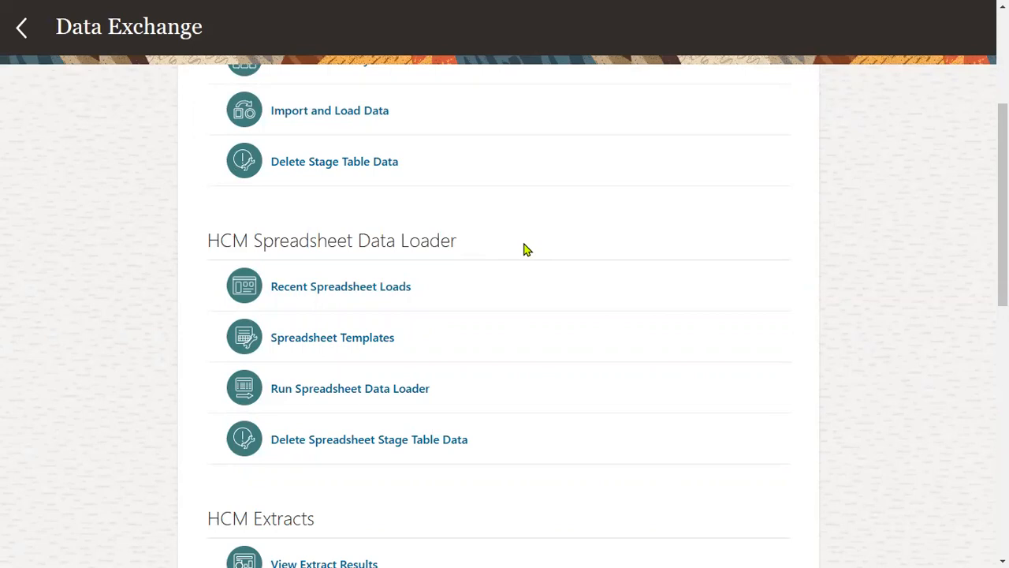
{"action": "scroll", "coordinate": [442, 320], "scroll_direction": "down", "scroll_amount": 4}
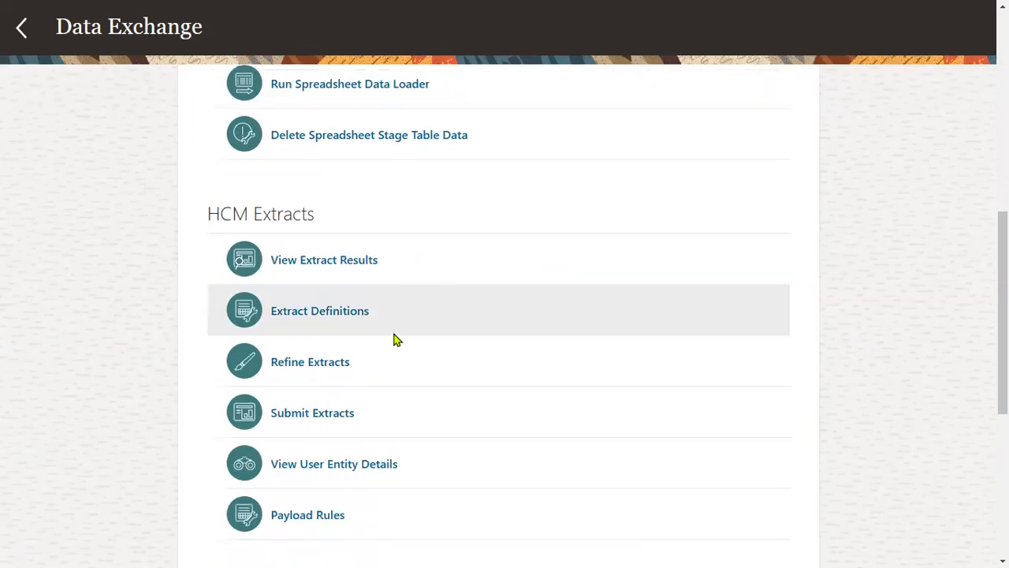
{"action": "left_click_drag", "start_coordinate": [208, 175], "coordinate": [310, 176]}
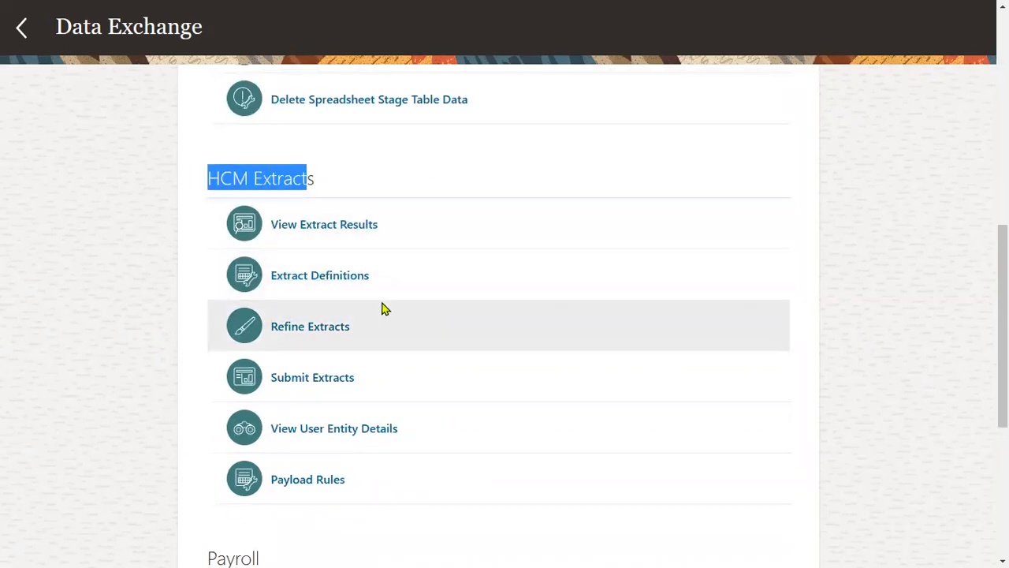
{"action": "scroll", "coordinate": [384, 309], "scroll_direction": "down", "scroll_amount": 2}
{"action": "left_click_drag", "start_coordinate": [217, 386], "coordinate": [268, 388]}
{"action": "scroll", "coordinate": [331, 418], "scroll_direction": "down", "scroll_amount": 2}
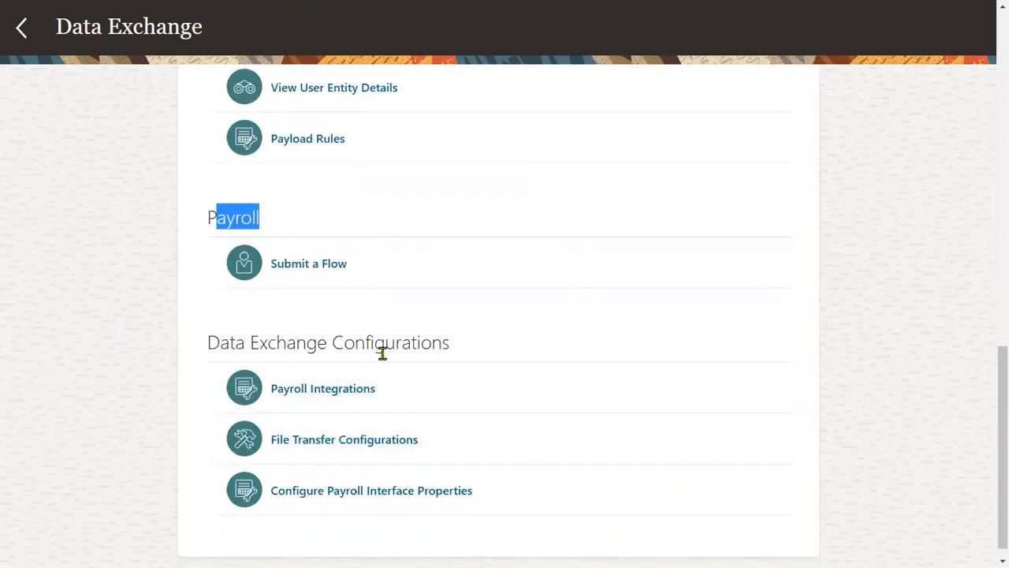
Step: Open View User Entity Details from the HCM Extracts tasks and highlight "User Entity" in the page title
{"action": "scroll", "coordinate": [383, 352], "scroll_direction": "up", "scroll_amount": 3}
{"action": "scroll", "coordinate": [384, 359], "scroll_direction": "up", "scroll_amount": 1}
{"action": "left_click_drag", "start_coordinate": [209, 178], "coordinate": [315, 179]}
{"action": "left_click", "coordinate": [419, 182]}
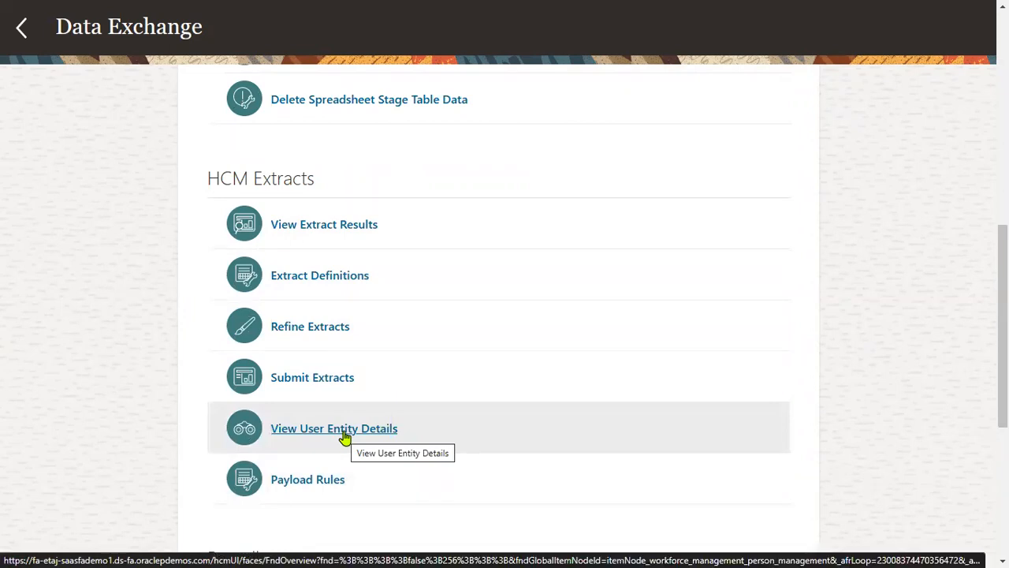
{"action": "left_click", "coordinate": [344, 432]}
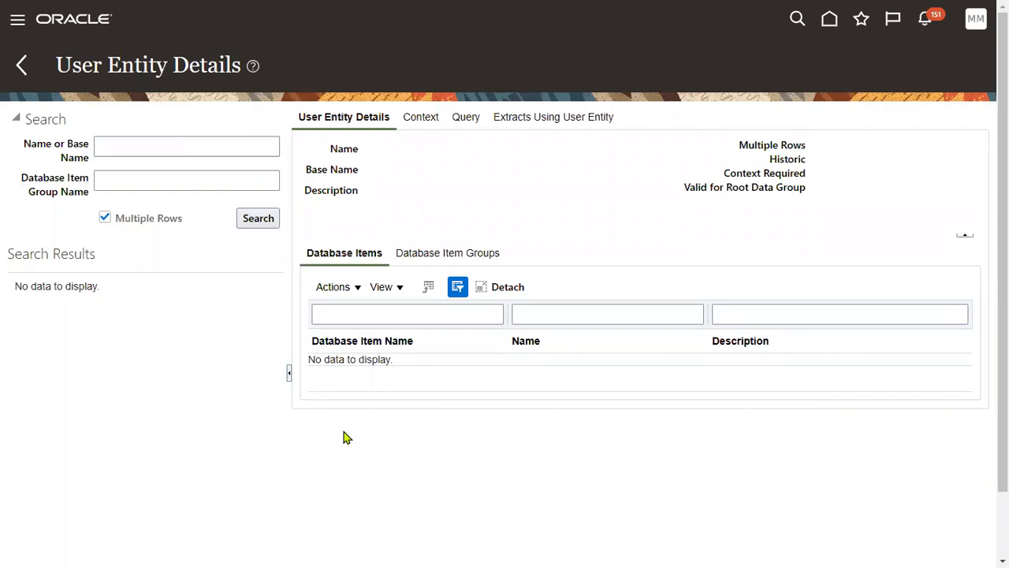
{"action": "left_click_drag", "start_coordinate": [59, 63], "coordinate": [164, 71]}
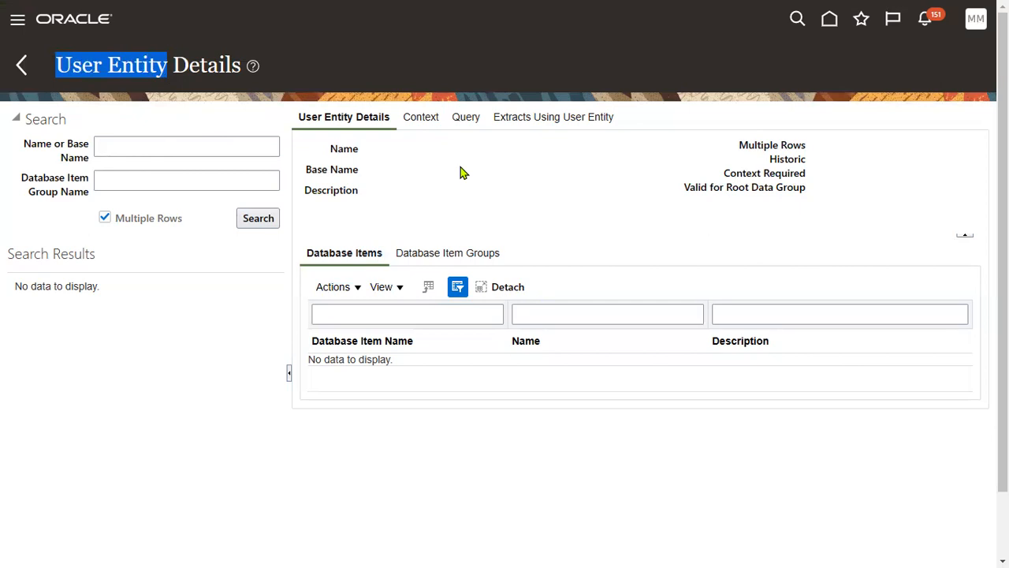
Step: Exit the browser's full-screen view, switch to the Google Chrome window and open a new tab
{"action": "mouse_move", "coordinate": [917, 44]}
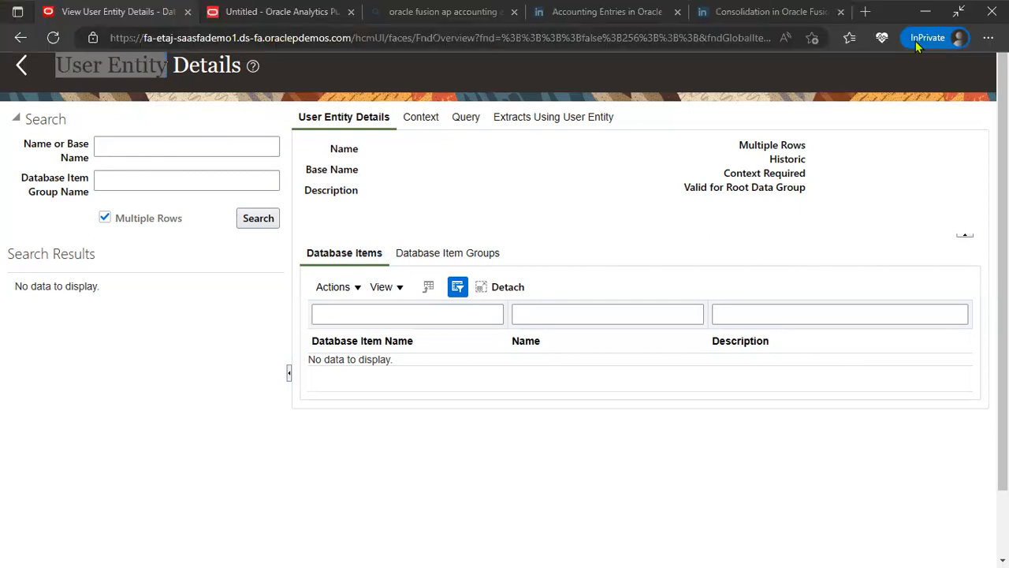
{"action": "left_click", "coordinate": [955, 14]}
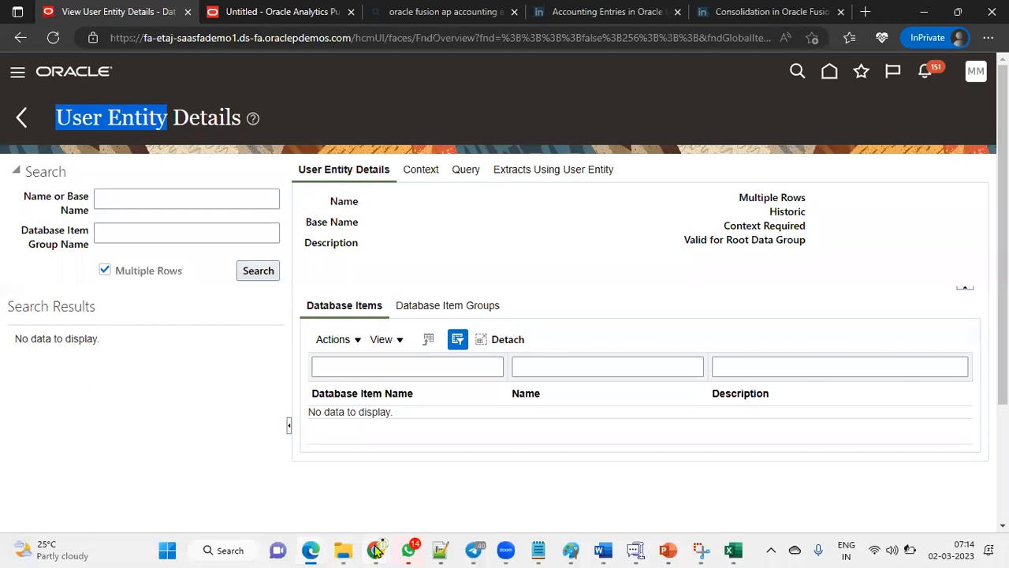
{"action": "mouse_move", "coordinate": [377, 549]}
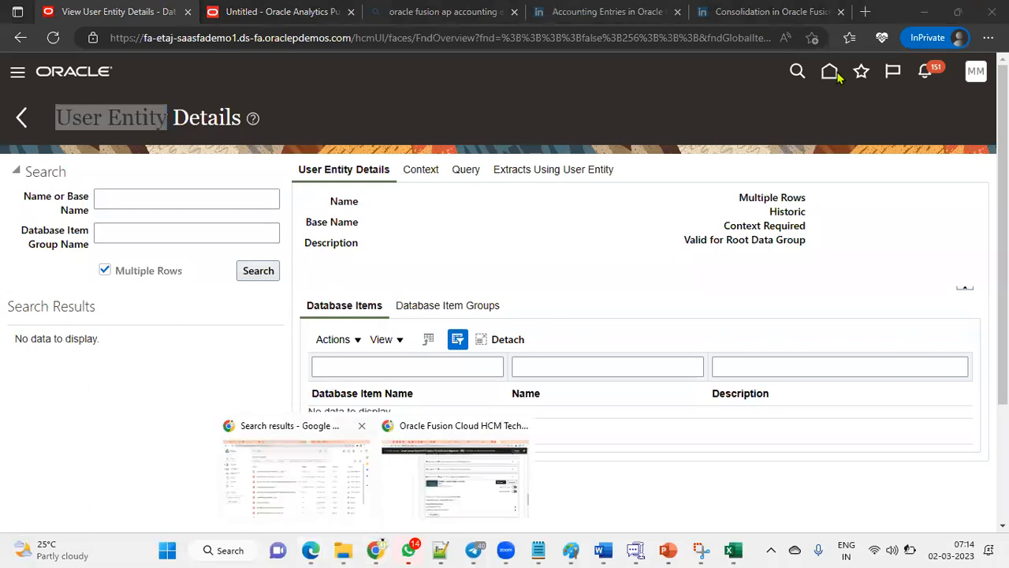
{"action": "left_click", "coordinate": [357, 514]}
{"action": "left_click", "coordinate": [827, 12]}
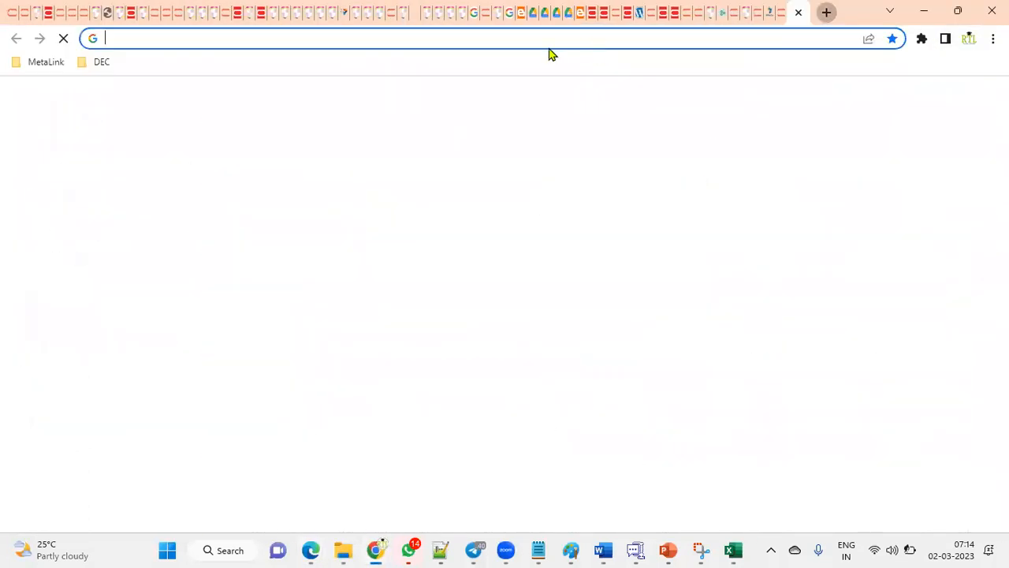
Step: Search Google for "oracle hcm extract user entity" and open the Oracle Help Center page User Entities in HCM Extracts
{"action": "type", "text": "fus"}
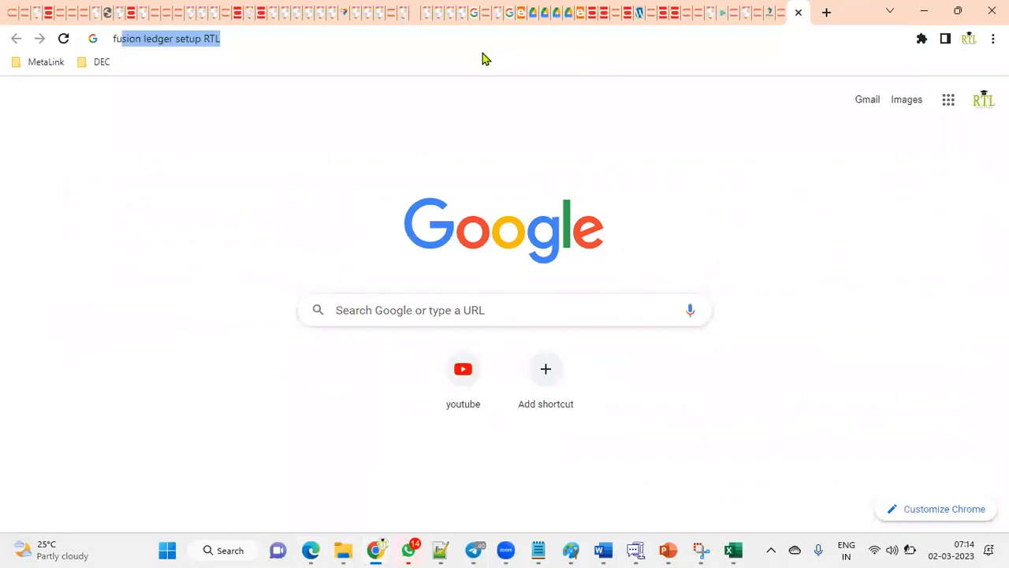
{"action": "type", "text": "ion hcm "}
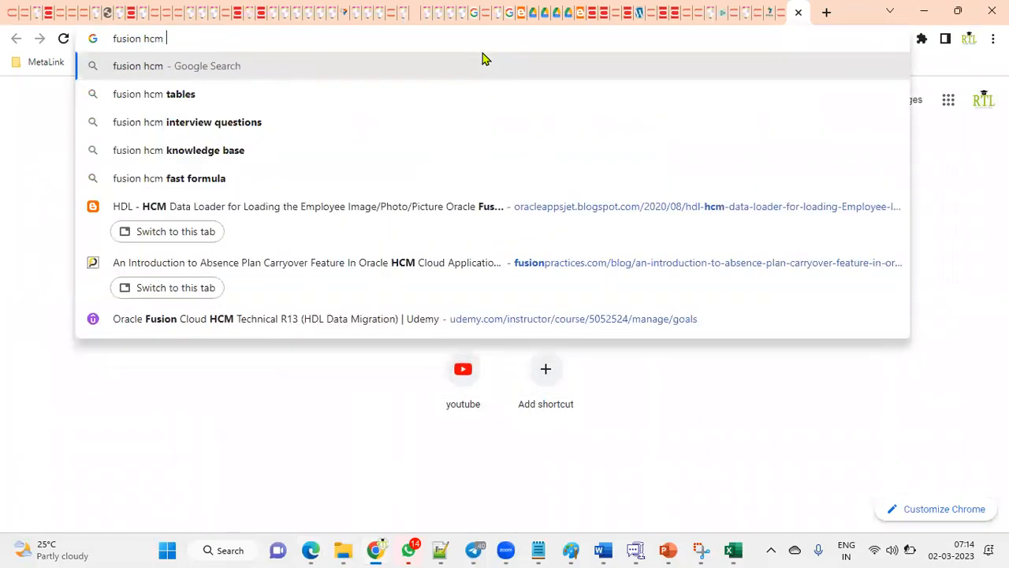
{"action": "type", "text": "ex"}
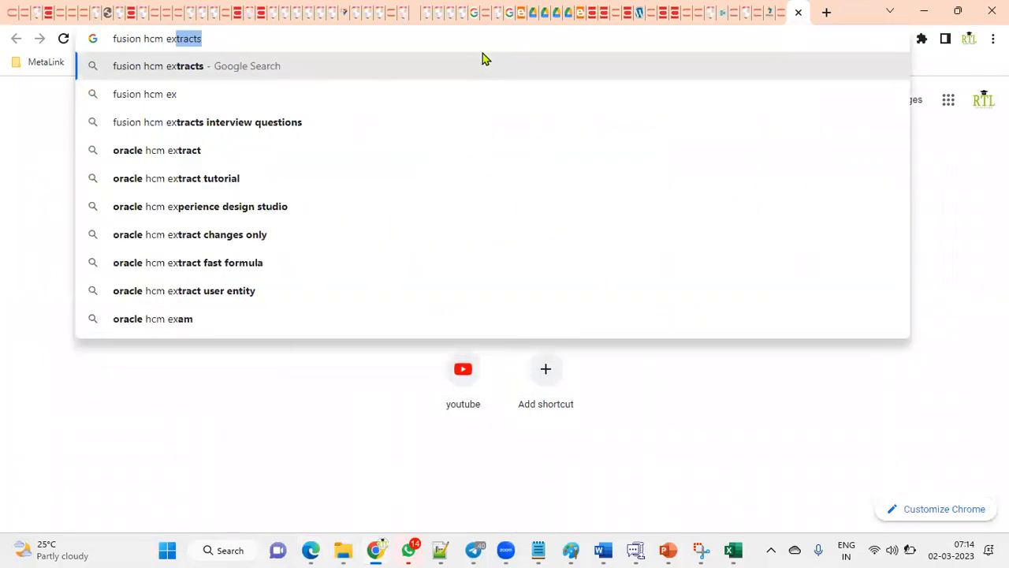
{"action": "type", "text": "tracts u"}
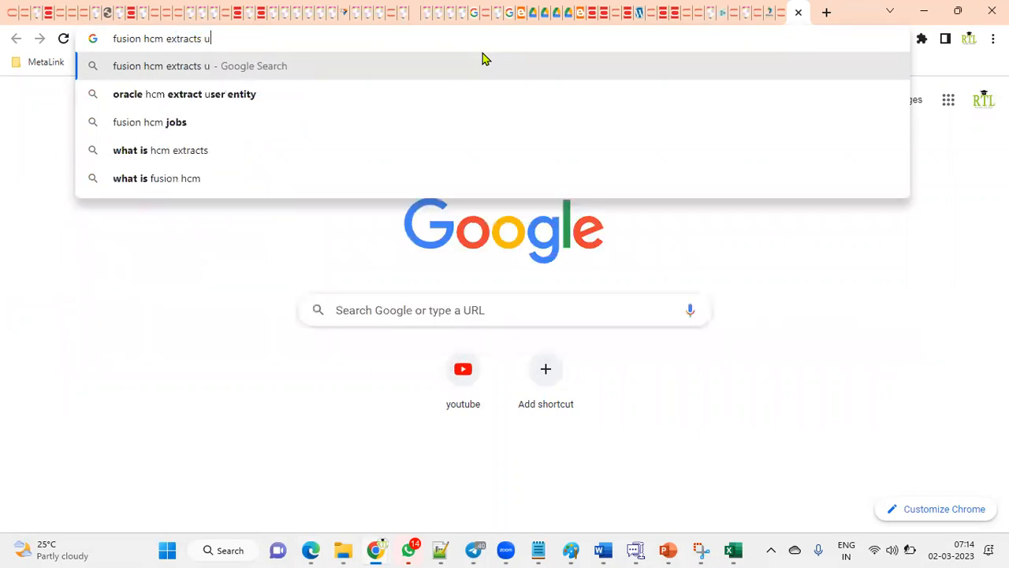
{"action": "type", "text": "ser ent"}
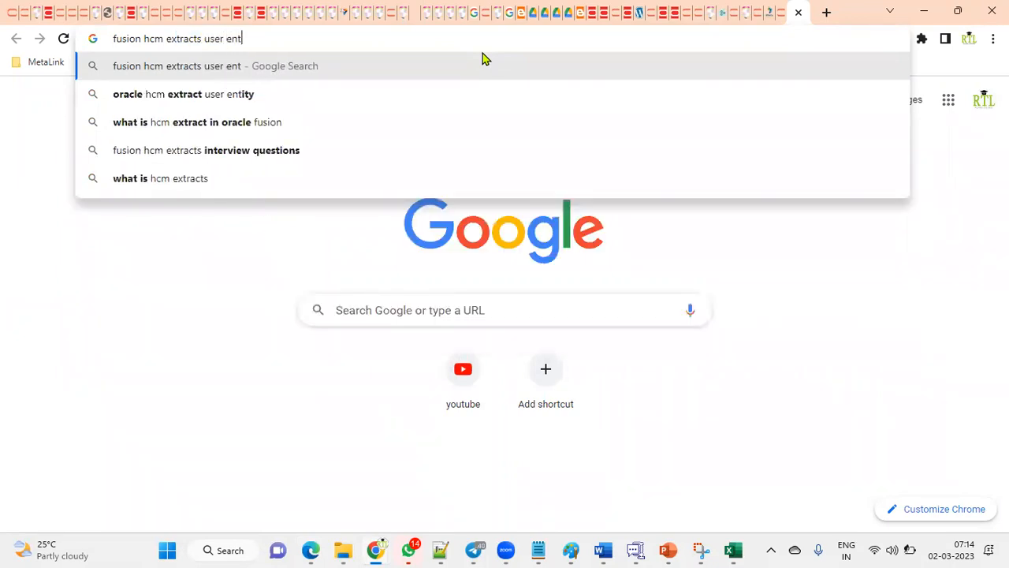
{"action": "type", "text": "i"}
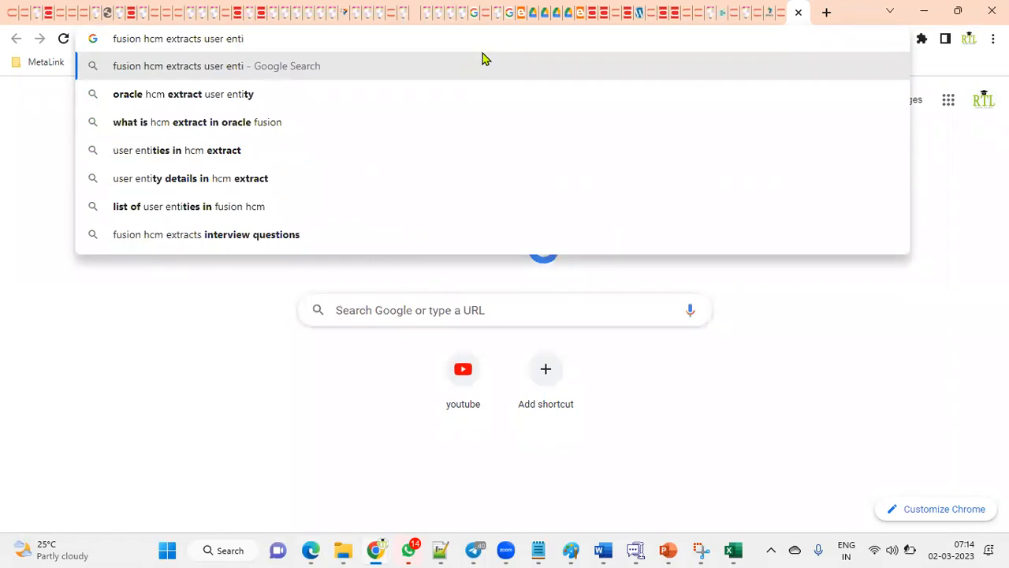
{"action": "key", "text": "Down"}
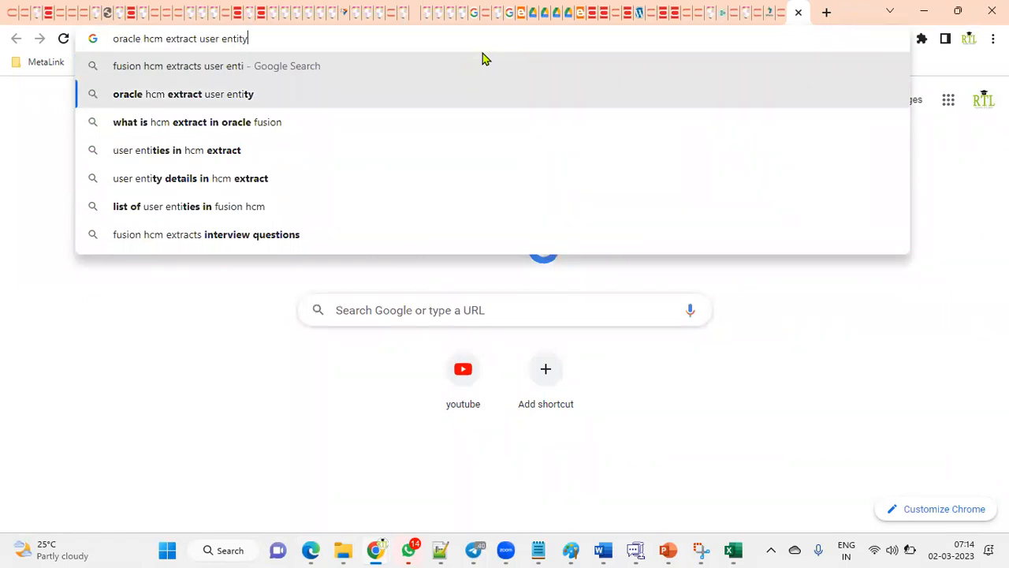
{"action": "key", "text": "Return"}
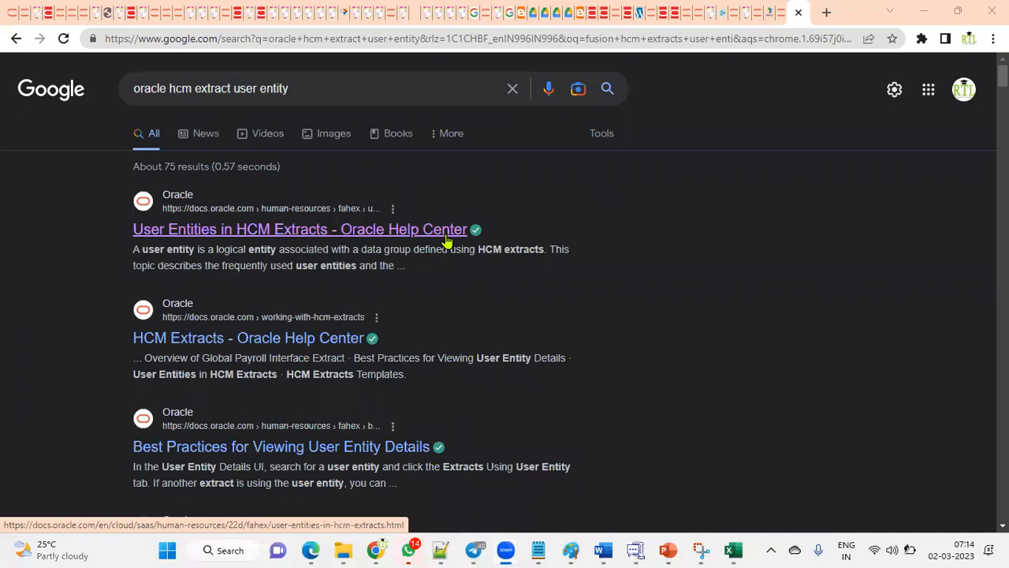
{"action": "left_click", "coordinate": [445, 237]}
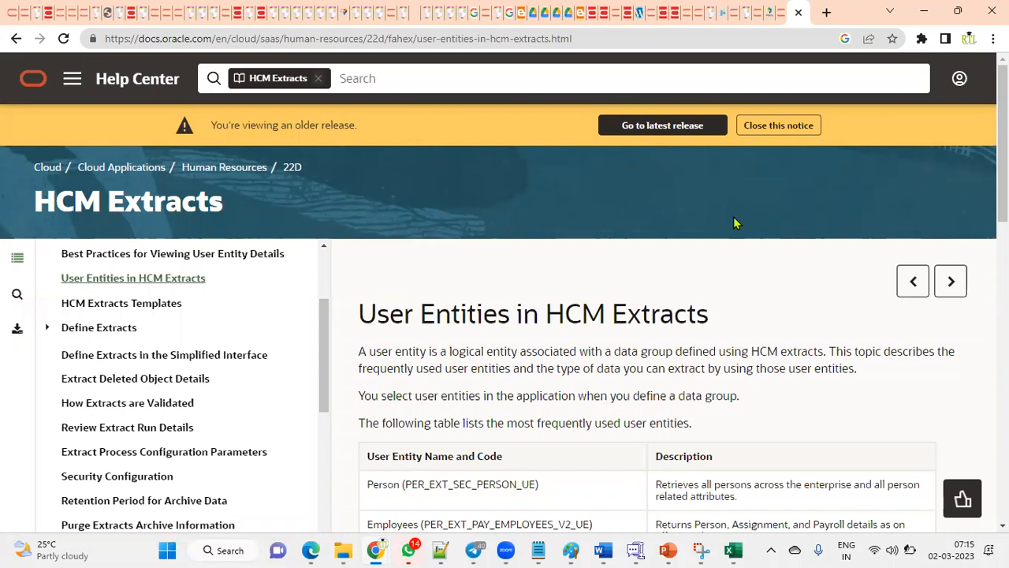
Step: Highlight the User Entities in HCM Extracts heading, then the Person entity's code PER_EXT_SEC_PERSON_UE and its description
{"action": "scroll", "coordinate": [473, 363], "scroll_direction": "down", "scroll_amount": 2}
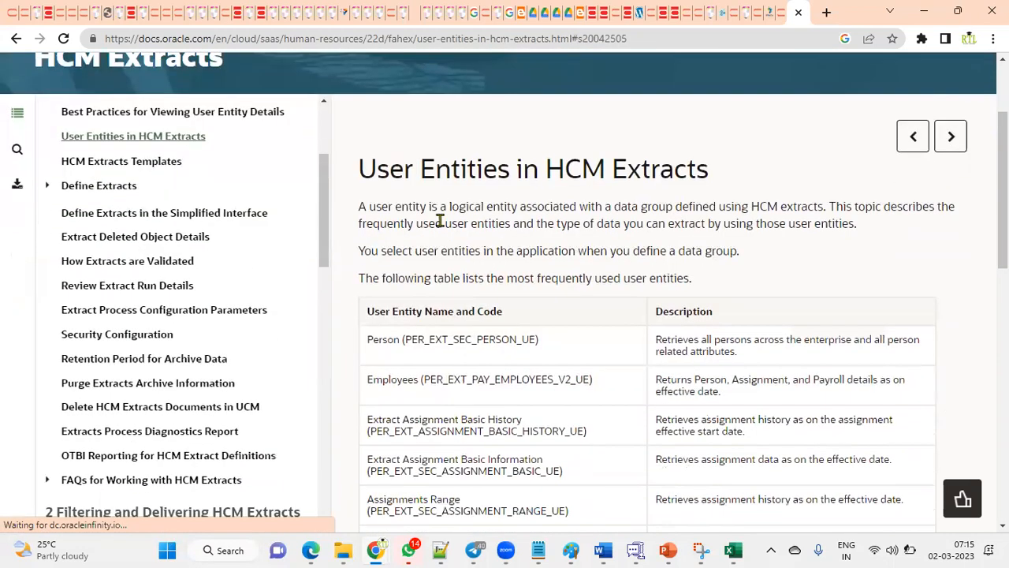
{"action": "left_click_drag", "start_coordinate": [376, 168], "coordinate": [687, 168]}
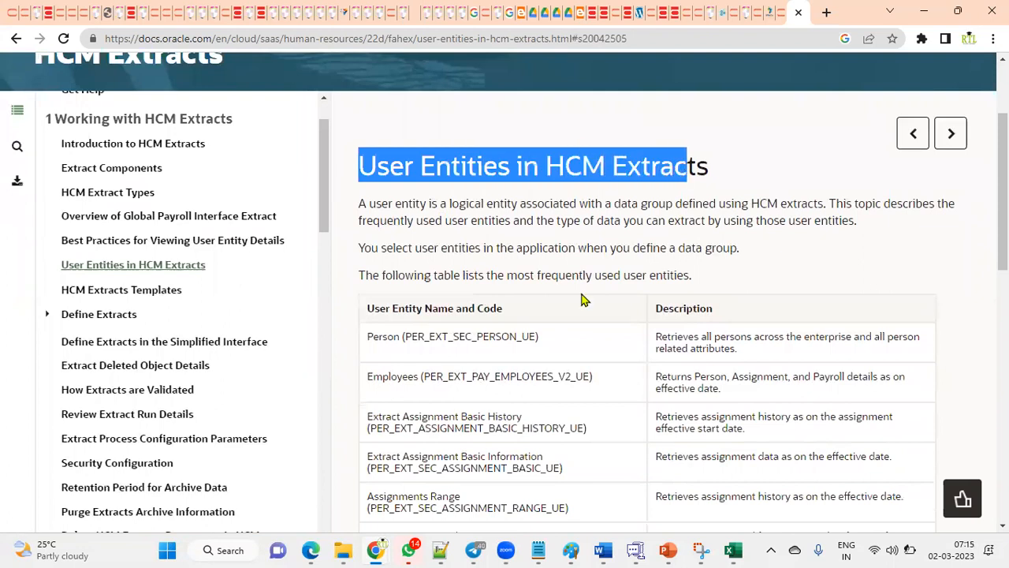
{"action": "scroll", "coordinate": [531, 373], "scroll_direction": "down", "scroll_amount": 1}
{"action": "scroll", "coordinate": [531, 373], "scroll_direction": "down", "scroll_amount": 1}
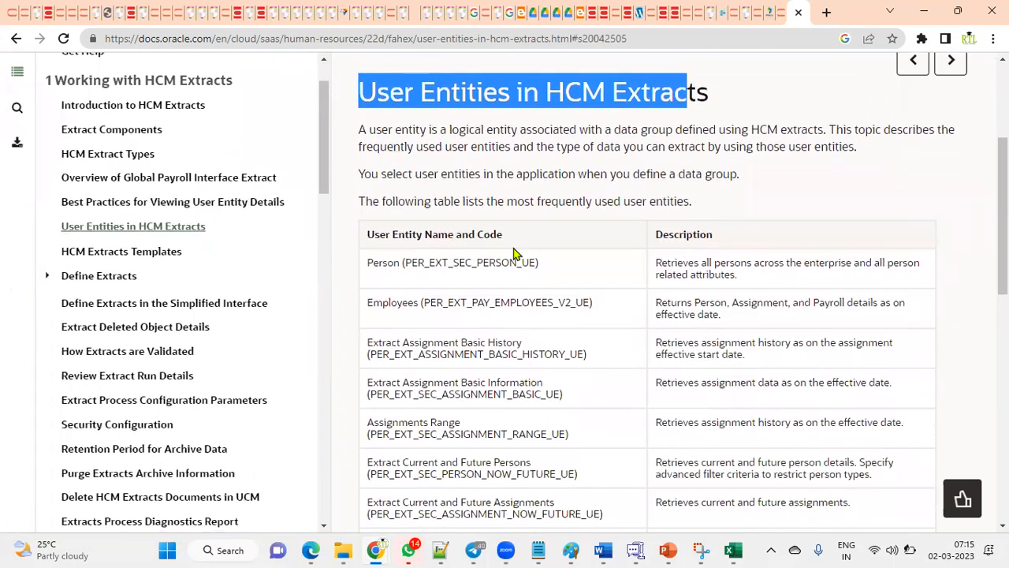
{"action": "left_click", "coordinate": [407, 262]}
{"action": "left_click_drag", "start_coordinate": [407, 262], "coordinate": [535, 263]}
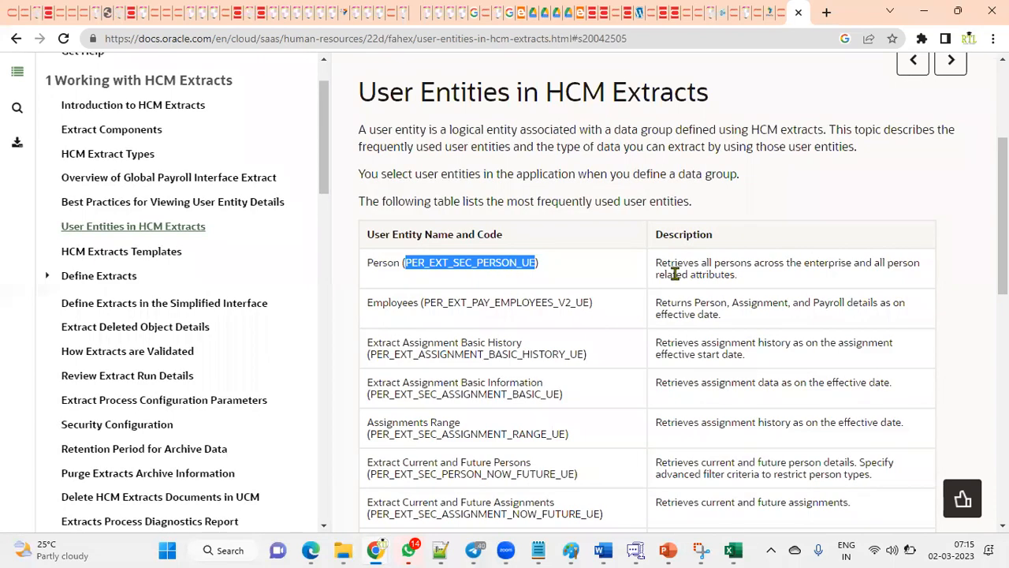
{"action": "left_click_drag", "start_coordinate": [656, 263], "coordinate": [895, 280]}
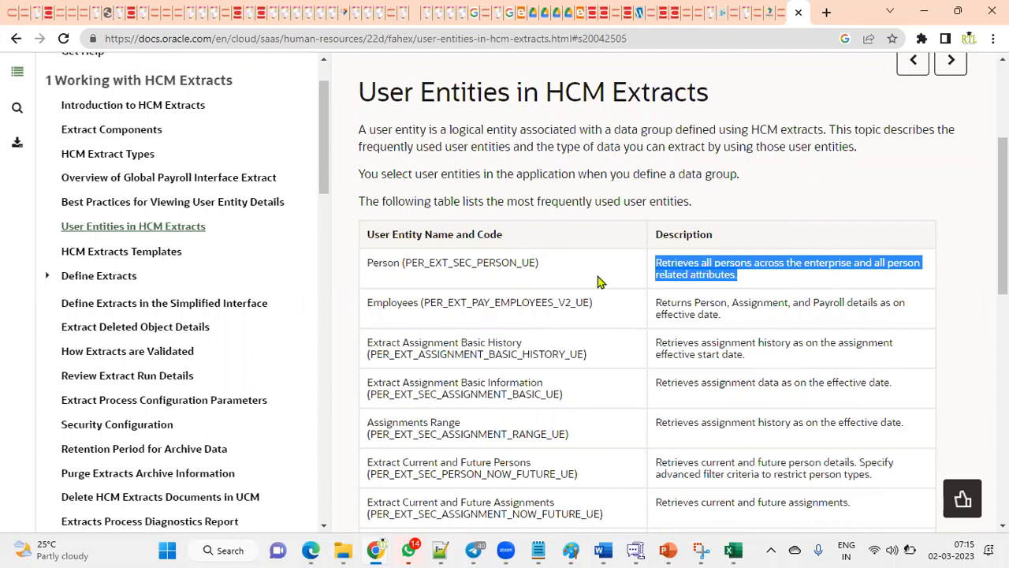
Step: Highlight the codes PER_EXT_PAY_EMPLOYEES_V2_UE and PER_EXT_ASSIGNMENT_BASIC_HISTORY_UE in the table of frequently used user entities
{"action": "left_click", "coordinate": [428, 303]}
{"action": "left_click_drag", "start_coordinate": [428, 304], "coordinate": [584, 309]}
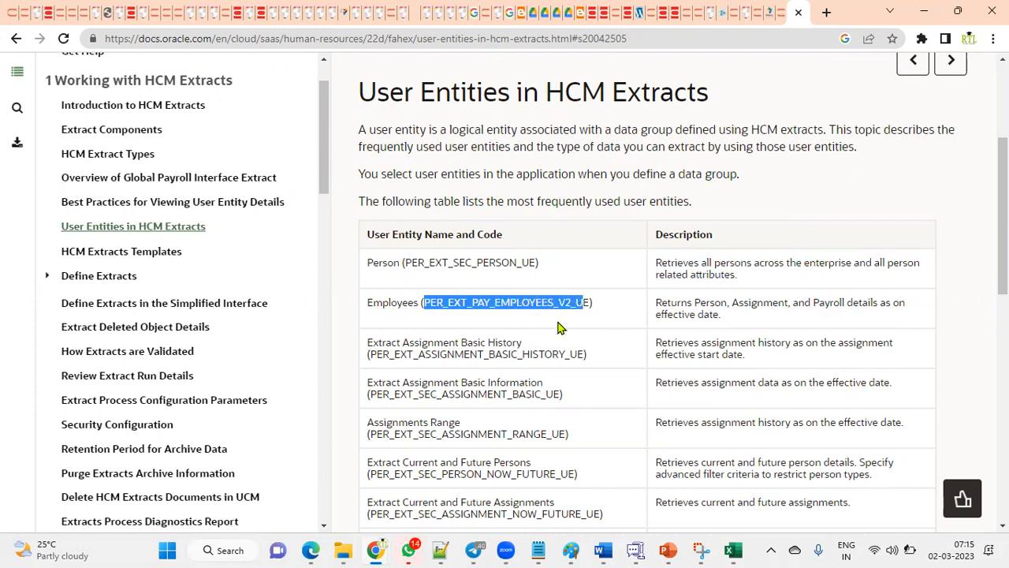
{"action": "left_click_drag", "start_coordinate": [373, 354], "coordinate": [581, 356]}
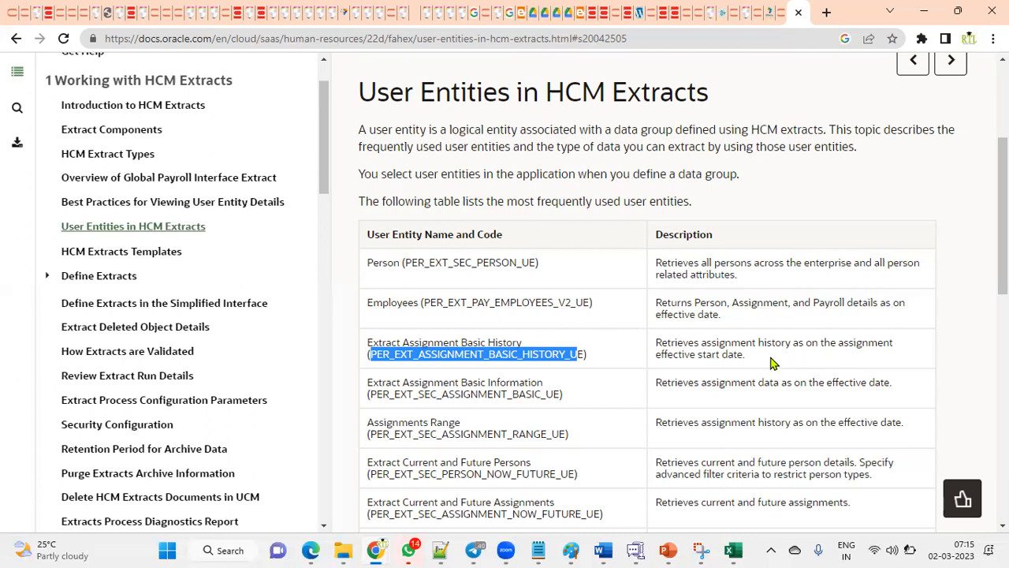
{"action": "scroll", "coordinate": [447, 395], "scroll_direction": "down", "scroll_amount": 2}
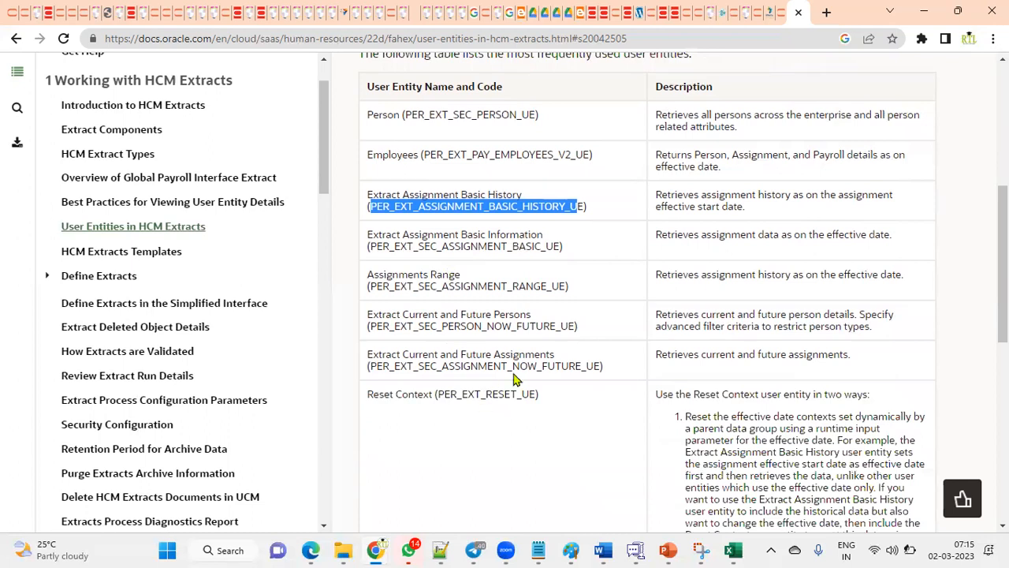
Step: Copy the Person user entity code PER_EXT_SEC_PERSON_UE from the help page table
{"action": "left_click", "coordinate": [469, 138]}
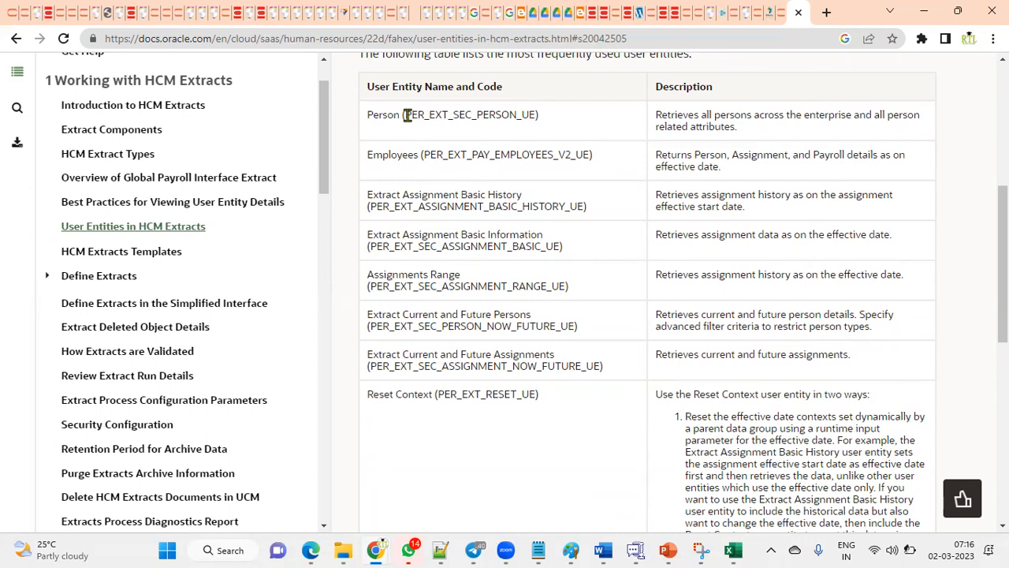
{"action": "left_click_drag", "start_coordinate": [405, 115], "coordinate": [534, 116]}
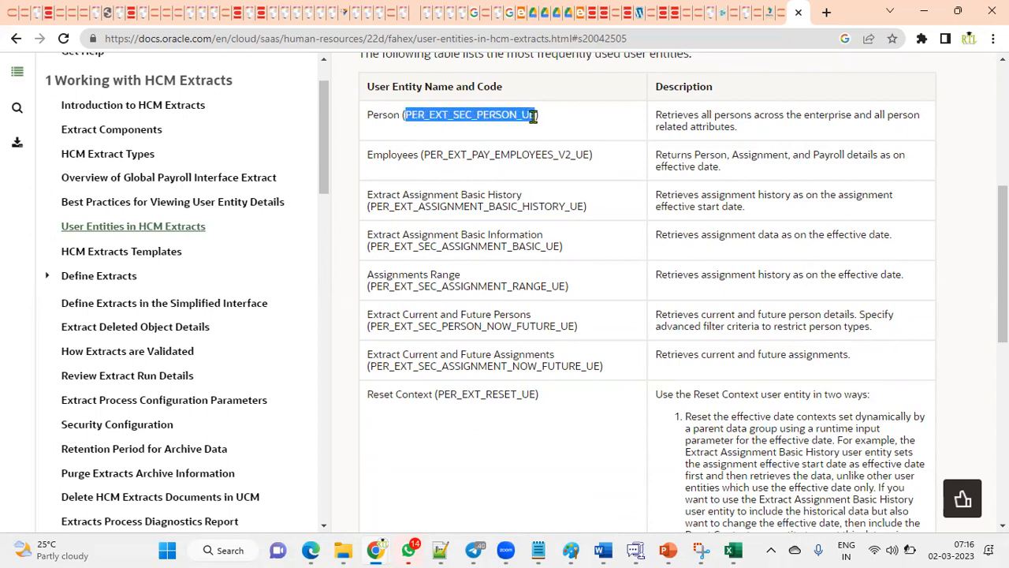
{"action": "right_click", "coordinate": [490, 123]}
{"action": "left_click", "coordinate": [514, 134]}
Step: Switch back to User Entity Details in Microsoft Edge and search by the copied name PER_EXT_SEC_PERSON_UE
{"action": "left_click", "coordinate": [317, 548]}
{"action": "mouse_move", "coordinate": [327, 536]}
{"action": "left_click", "coordinate": [347, 508]}
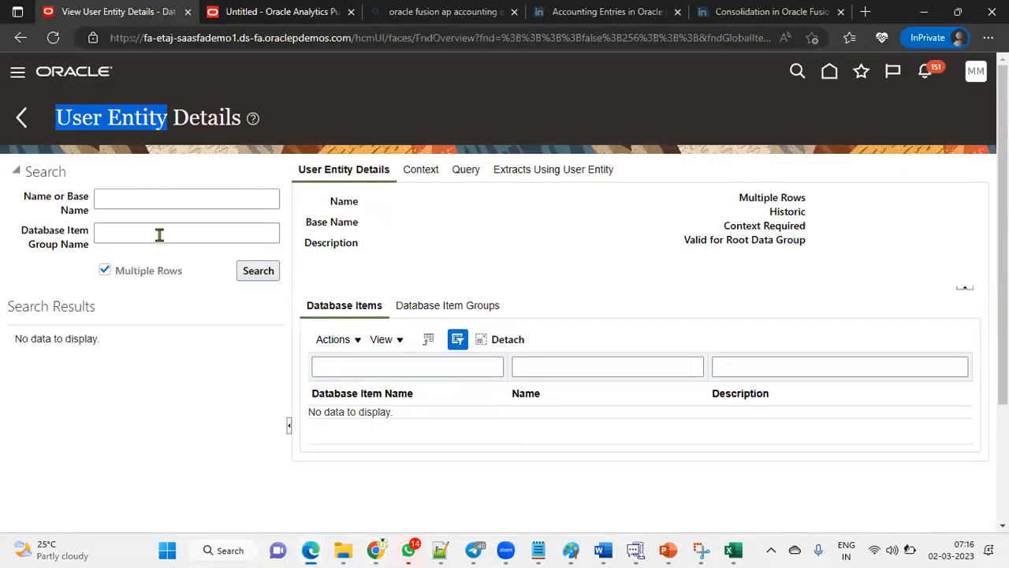
{"action": "left_click", "coordinate": [128, 199]}
{"action": "right_click", "coordinate": [128, 199]}
{"action": "left_click", "coordinate": [169, 336]}
{"action": "left_click", "coordinate": [258, 270]}
Step: Show the browser in full screen and highlight the description of the Persons user entity
{"action": "left_click", "coordinate": [988, 37]}
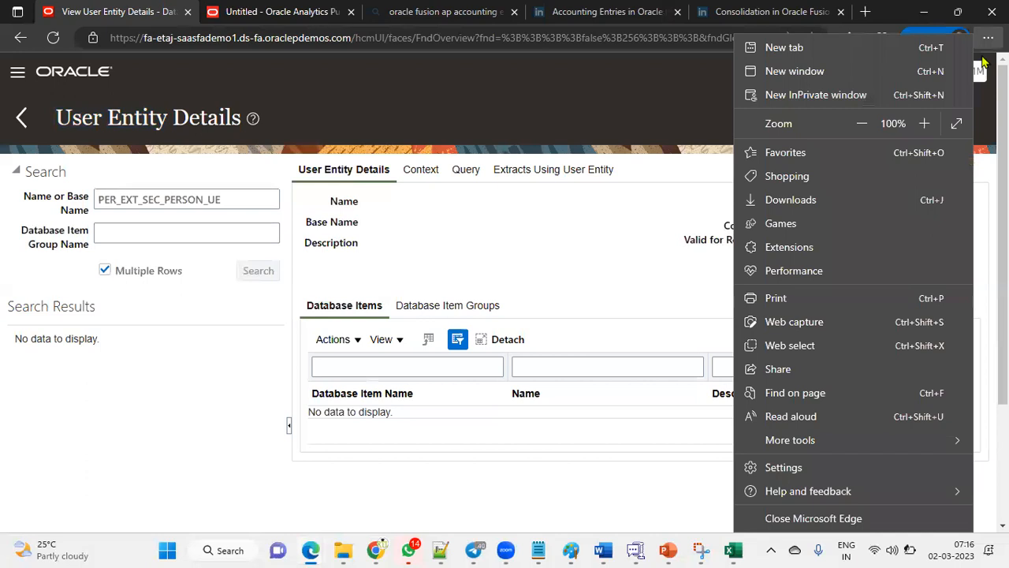
{"action": "left_click", "coordinate": [963, 121]}
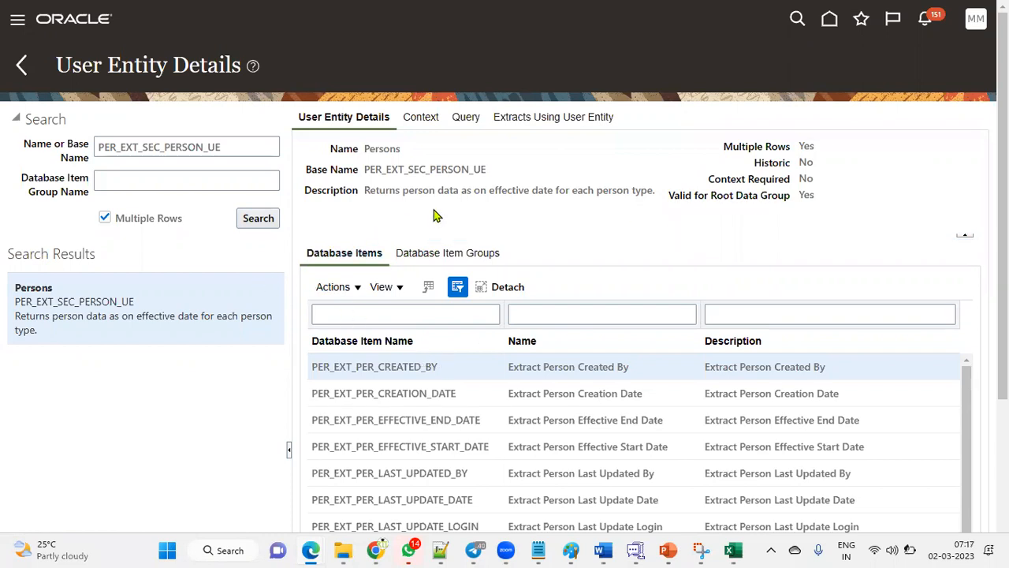
{"action": "left_click_drag", "start_coordinate": [368, 190], "coordinate": [654, 192]}
{"action": "left_click", "coordinate": [594, 220]}
Step: Show the Persons entity's SQL query in an enlarged box and highlight PER_ALL_PEOPLE_F, per_person_type_usages_m and per_national_identifiers
{"action": "left_click", "coordinate": [465, 119]}
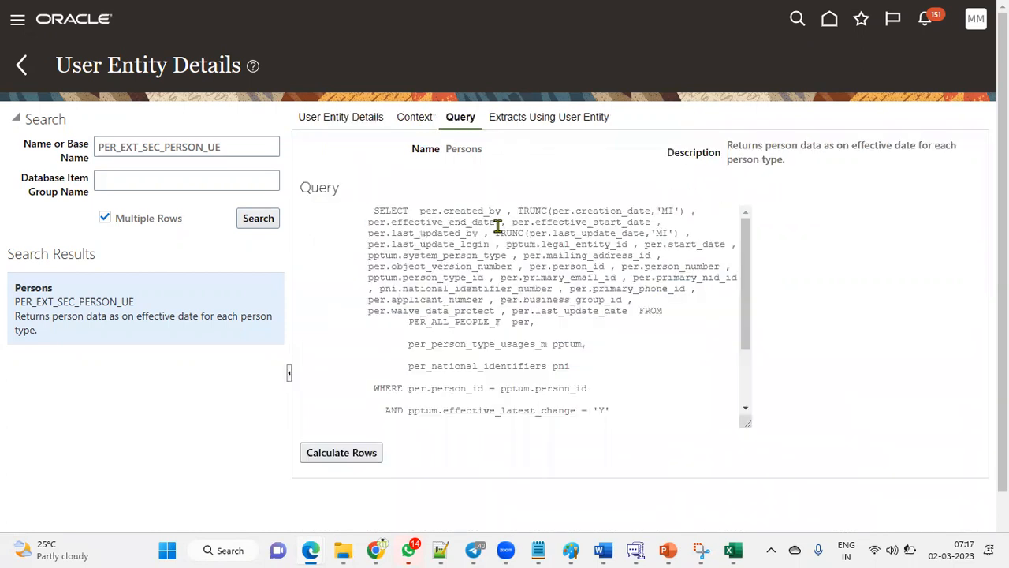
{"action": "left_click_drag", "start_coordinate": [747, 422], "coordinate": [791, 516]}
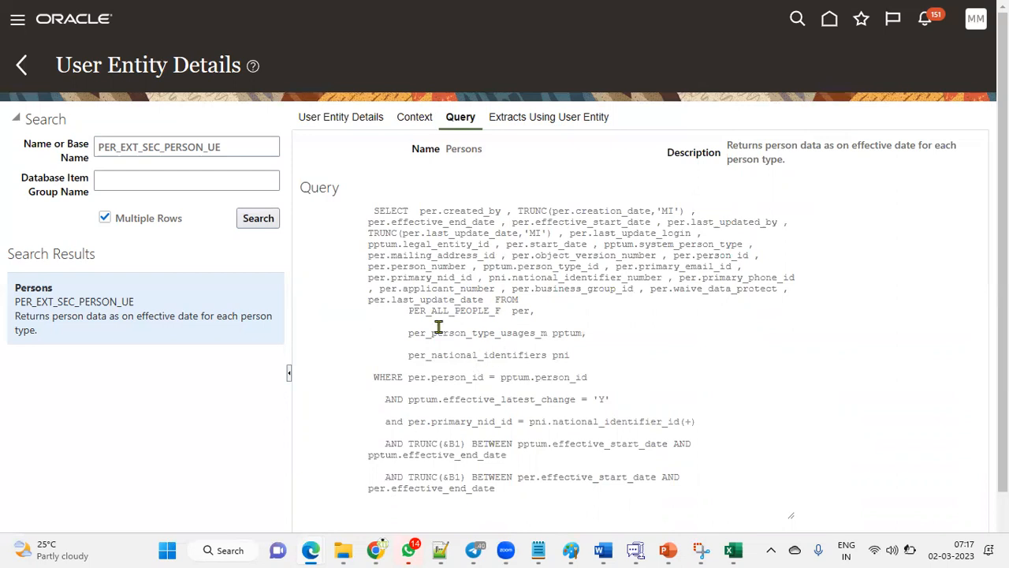
{"action": "left_click_drag", "start_coordinate": [409, 311], "coordinate": [505, 312]}
{"action": "left_click_drag", "start_coordinate": [409, 332], "coordinate": [541, 334]}
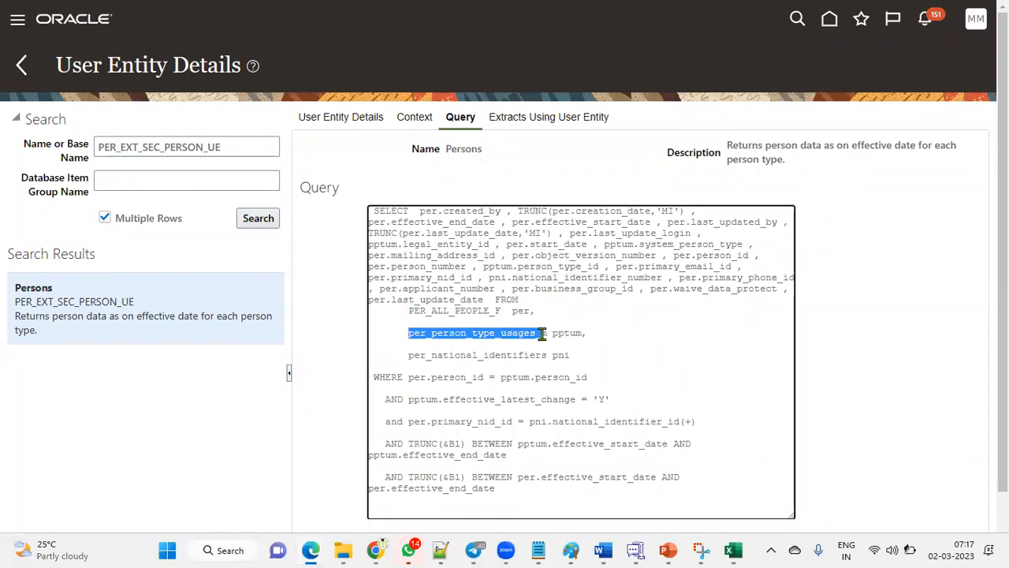
{"action": "left_click_drag", "start_coordinate": [408, 356], "coordinate": [541, 361]}
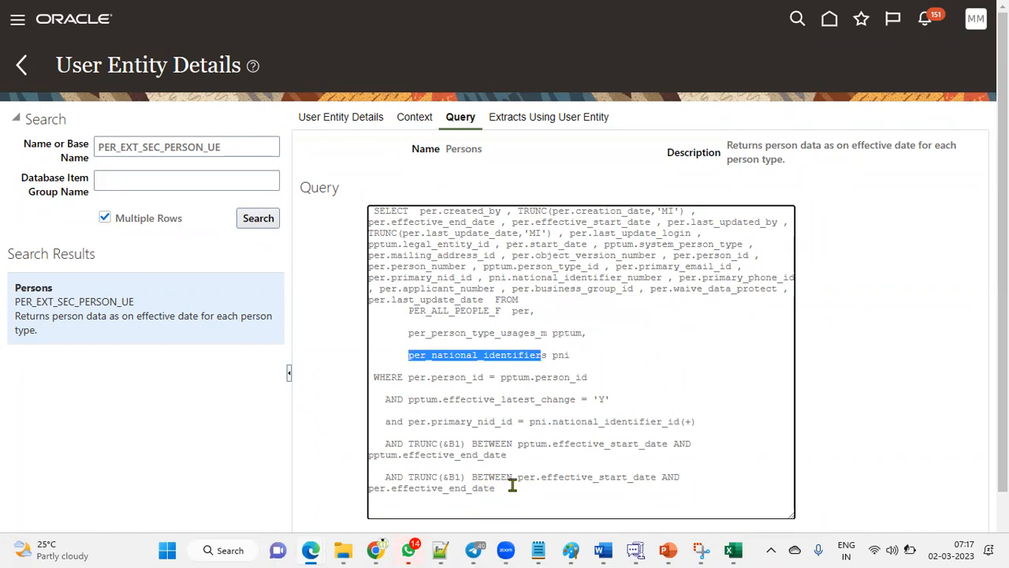
Step: Highlight the query's WHERE conditions: the person_id join, pptum.effective_latest_change = 'Y' and the pptum effective date range
{"action": "left_click", "coordinate": [499, 429]}
{"action": "left_click_drag", "start_coordinate": [410, 377], "coordinate": [620, 488]}
{"action": "left_click", "coordinate": [493, 378]}
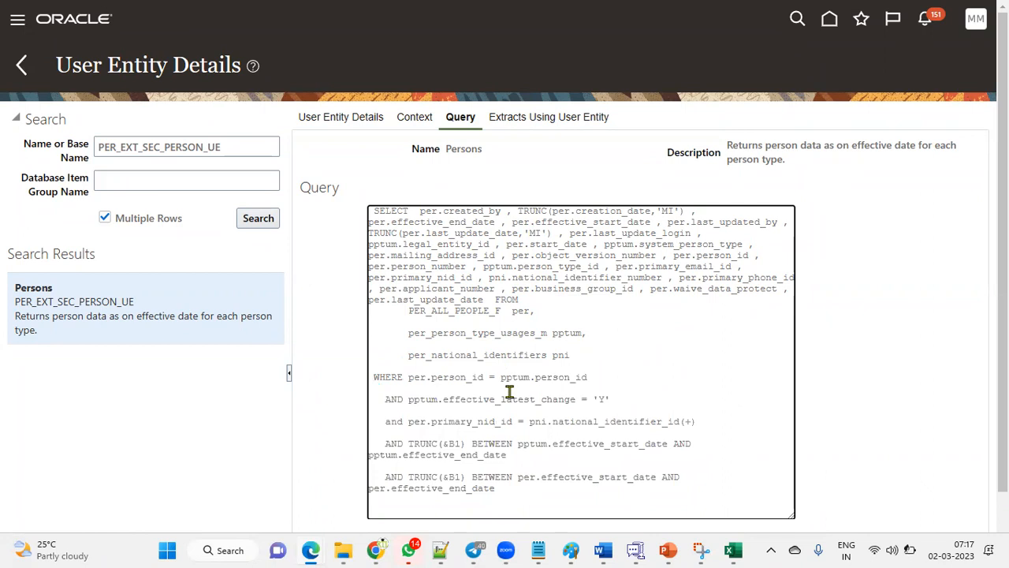
{"action": "left_click_drag", "start_coordinate": [432, 378], "coordinate": [490, 379]}
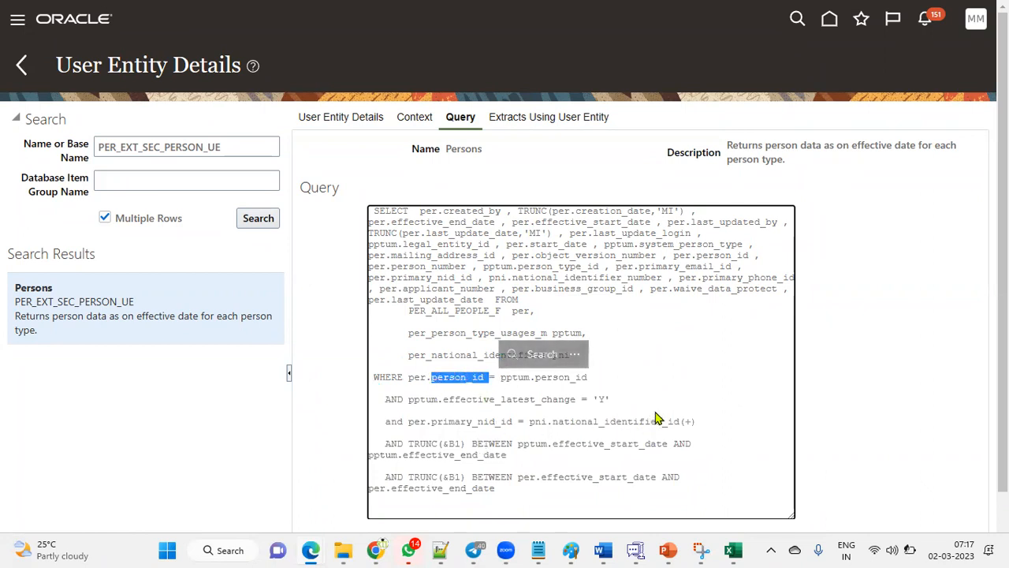
{"action": "left_click", "coordinate": [480, 400]}
{"action": "left_click_drag", "start_coordinate": [409, 399], "coordinate": [618, 404]}
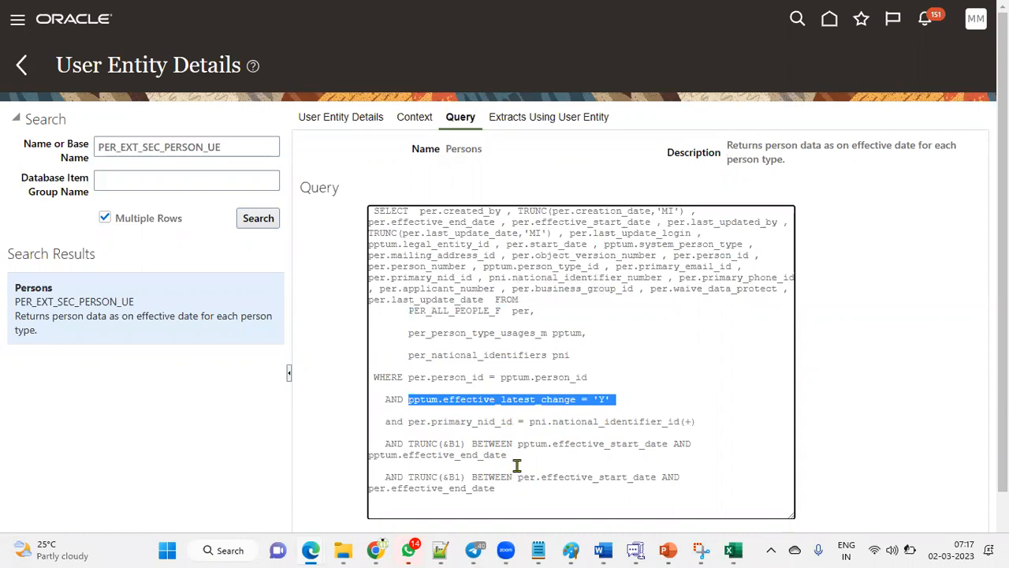
{"action": "left_click_drag", "start_coordinate": [526, 457], "coordinate": [371, 448]}
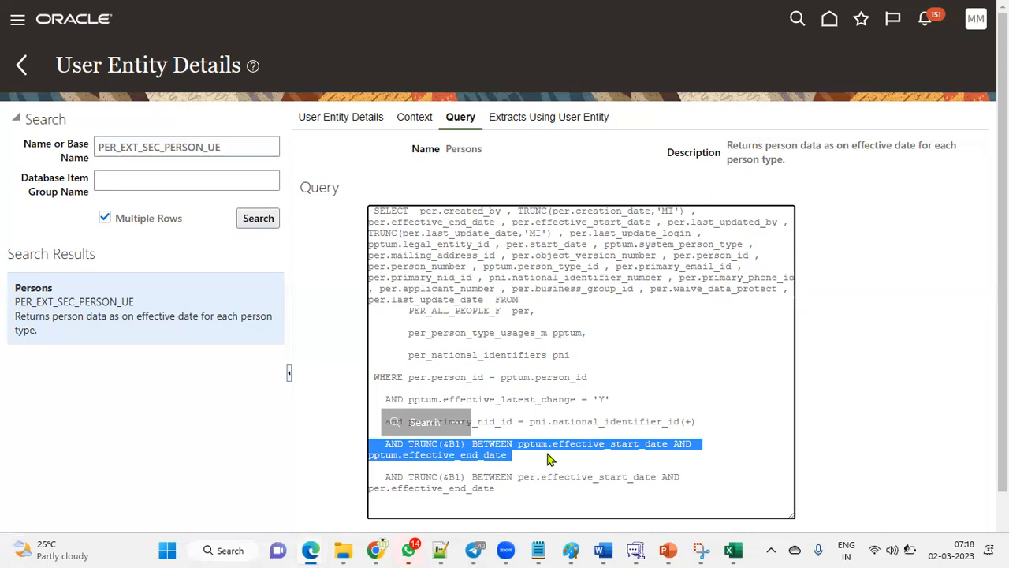
{"action": "left_click", "coordinate": [515, 160]}
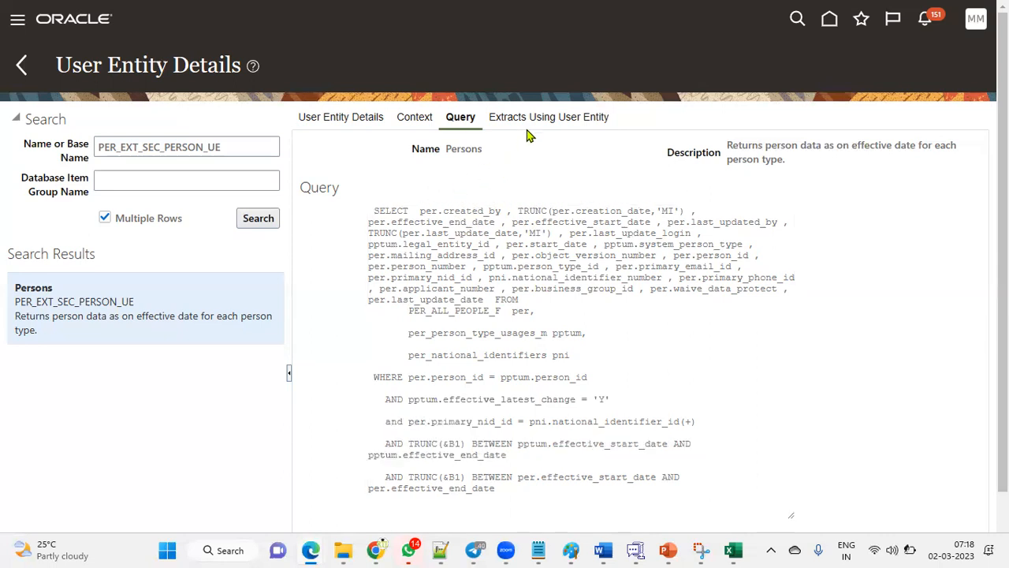
Step: Review the list of extracts that use the Persons user entity, including their types and last updated dates
{"action": "left_click", "coordinate": [531, 124]}
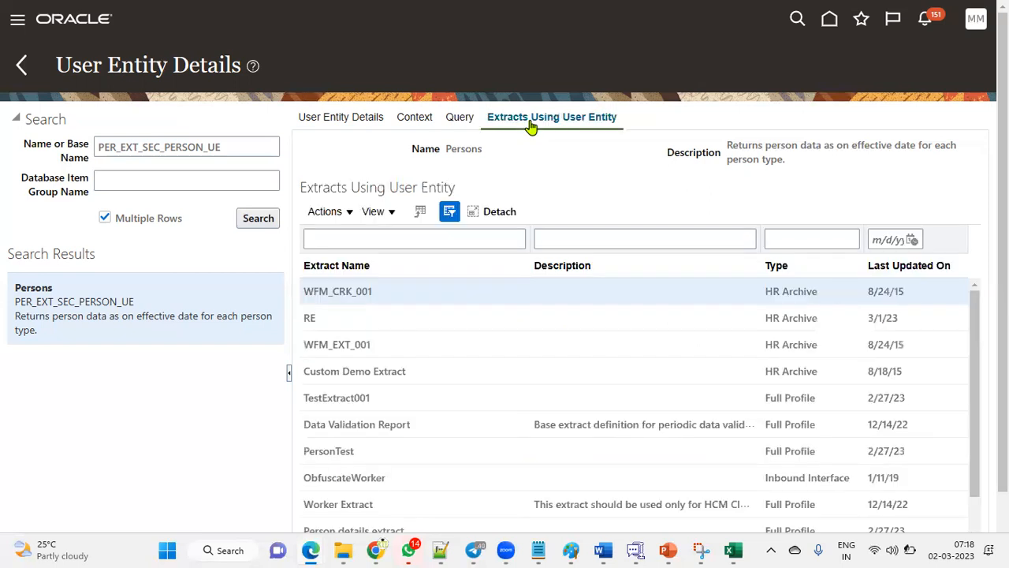
{"action": "scroll", "coordinate": [365, 355], "scroll_direction": "down", "scroll_amount": 1}
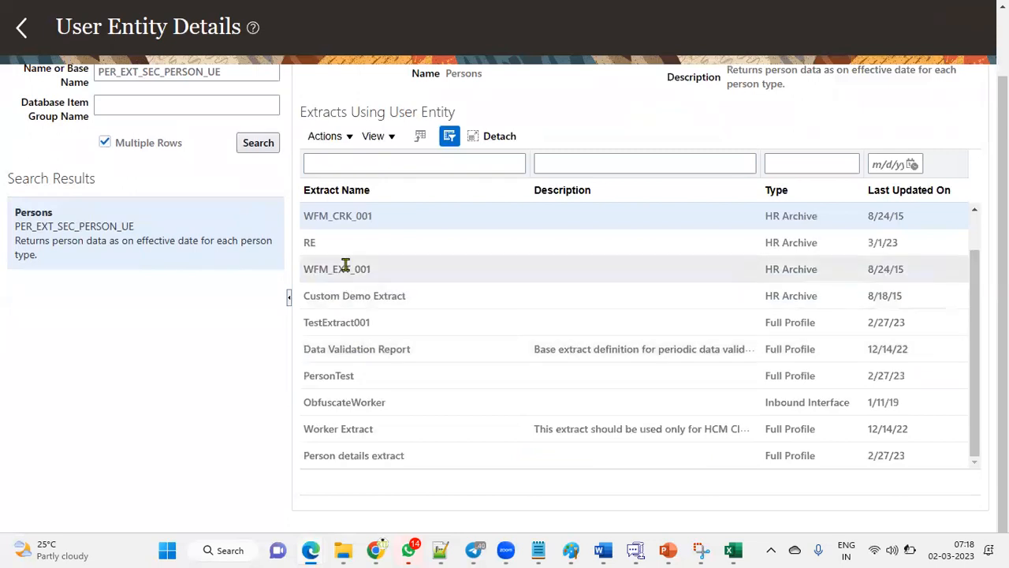
{"action": "scroll", "coordinate": [385, 314], "scroll_direction": "down", "scroll_amount": 1}
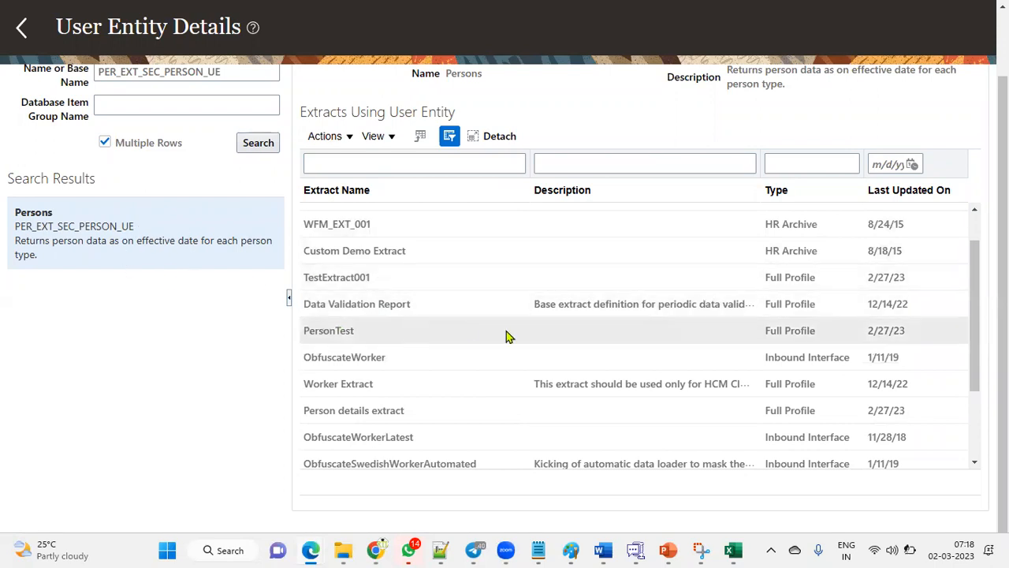
{"action": "scroll", "coordinate": [495, 330], "scroll_direction": "down", "scroll_amount": 3}
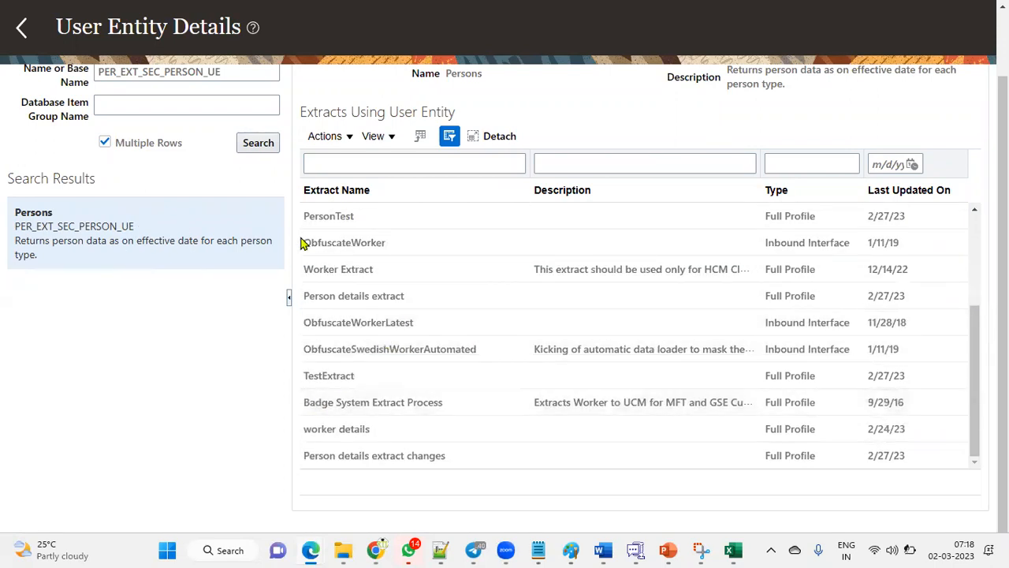
{"action": "scroll", "coordinate": [457, 330], "scroll_direction": "up", "scroll_amount": 5}
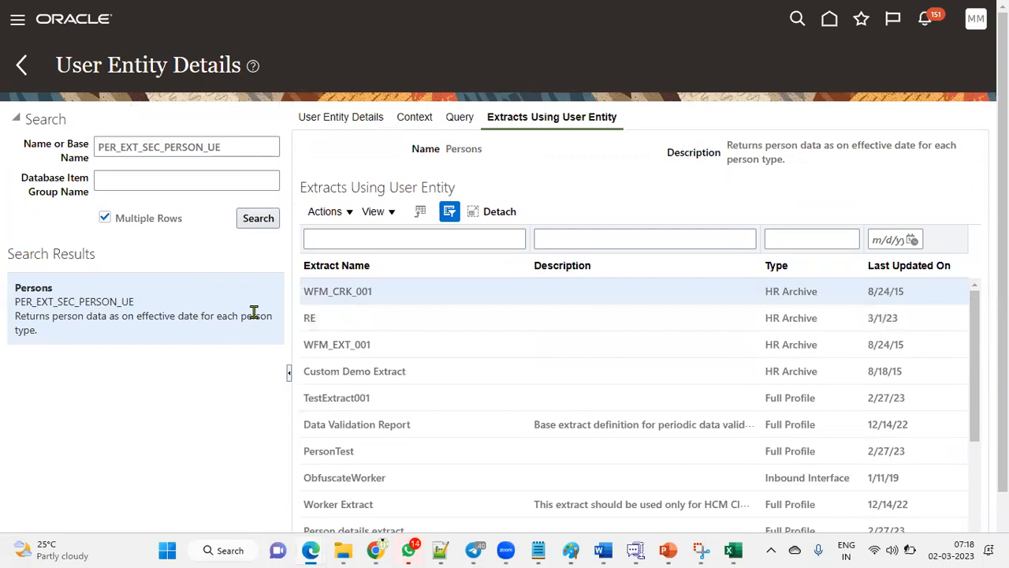
Step: Return to the Persons entity's query and highlight the person_number, primary_email_id and national_identifier_number columns in its SELECT list
{"action": "left_click", "coordinate": [467, 122]}
{"action": "left_click", "coordinate": [526, 274]}
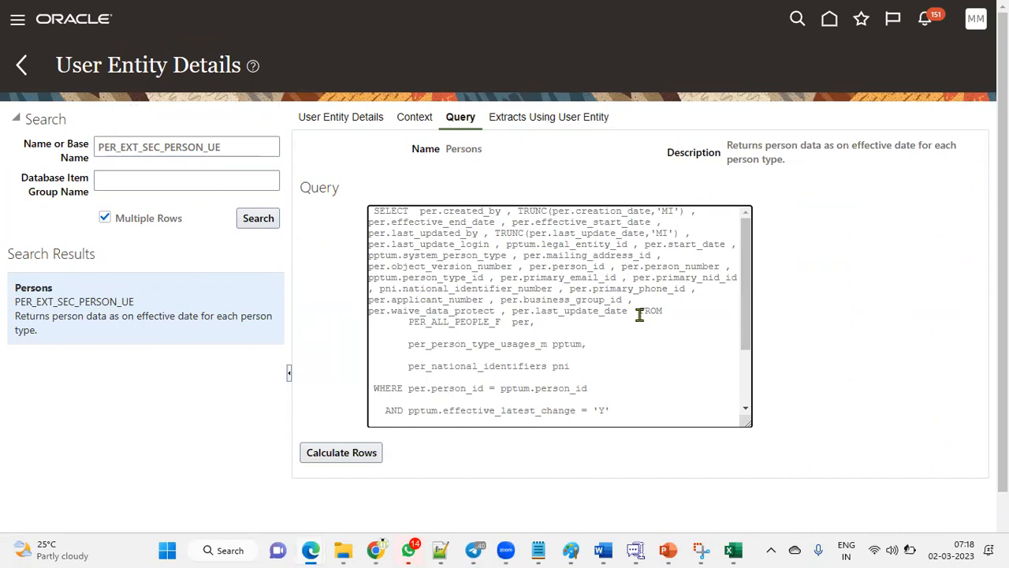
{"action": "left_click_drag", "start_coordinate": [647, 266], "coordinate": [713, 266]}
{"action": "left_click_drag", "start_coordinate": [523, 278], "coordinate": [599, 278]}
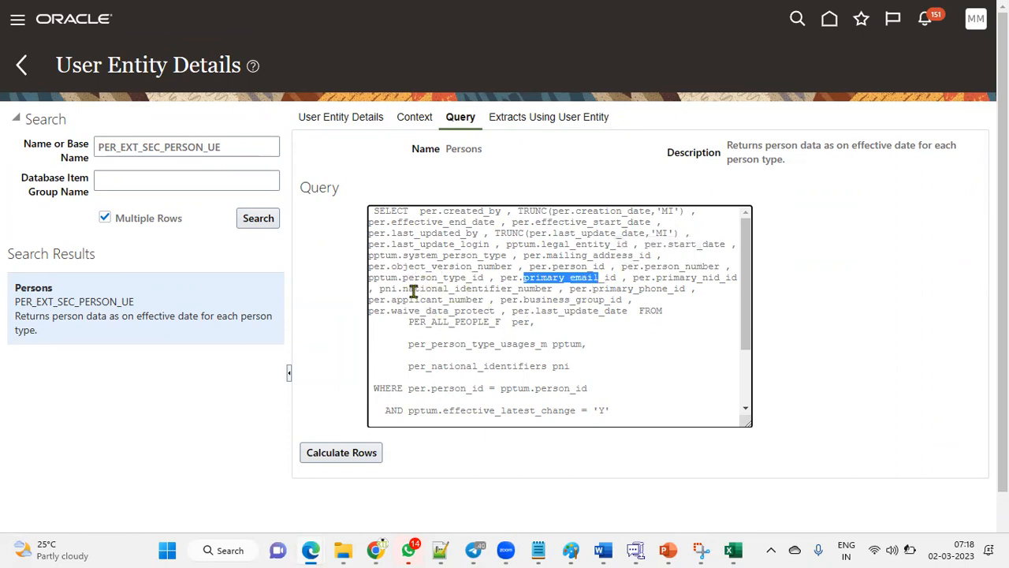
{"action": "left_click_drag", "start_coordinate": [408, 288], "coordinate": [522, 289]}
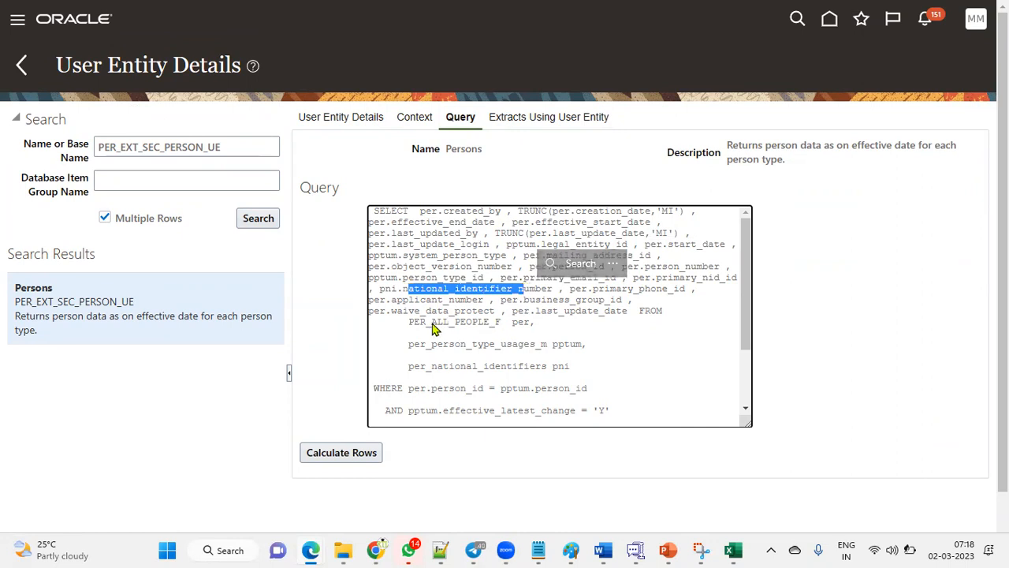
{"action": "left_click", "coordinate": [590, 258]}
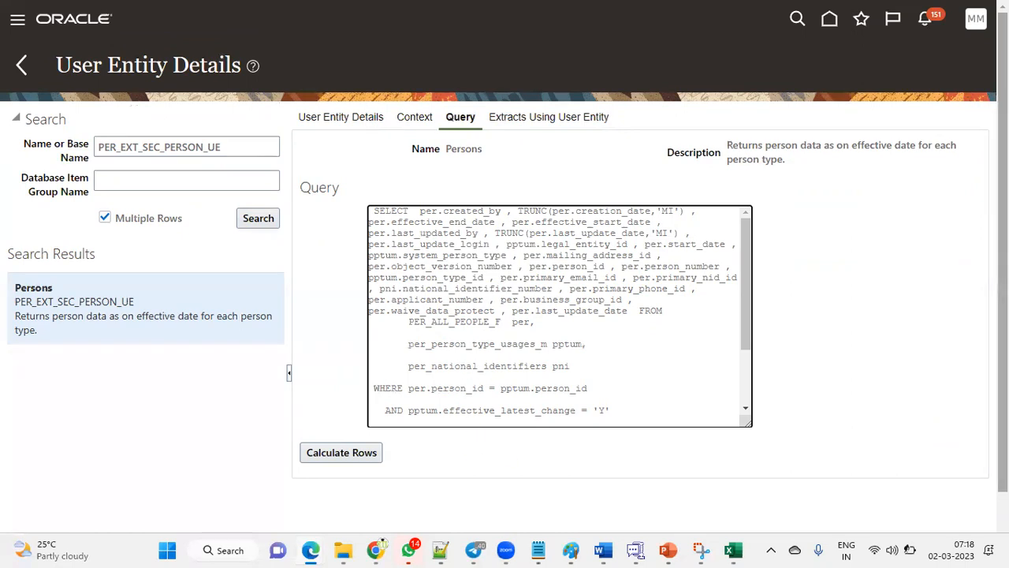
Step: Calculate the rows of the Persons user entity and highlight the &B1 parameter in the query's effective date condition
{"action": "scroll", "coordinate": [582, 451], "scroll_direction": "down", "scroll_amount": 1}
{"action": "left_click", "coordinate": [363, 379]}
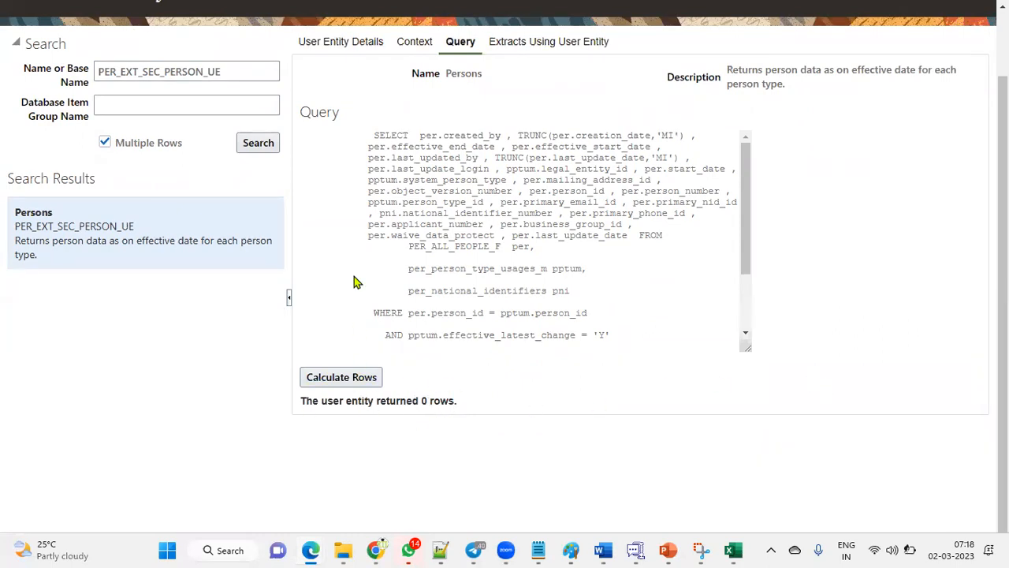
{"action": "scroll", "coordinate": [355, 281], "scroll_direction": "up", "scroll_amount": 1}
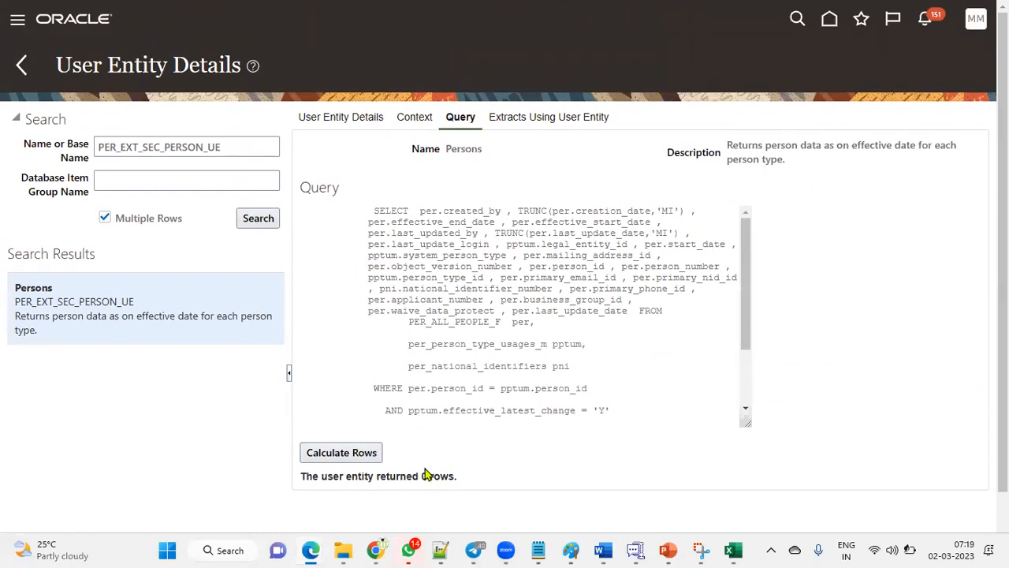
{"action": "left_click_drag", "start_coordinate": [749, 342], "coordinate": [750, 407]}
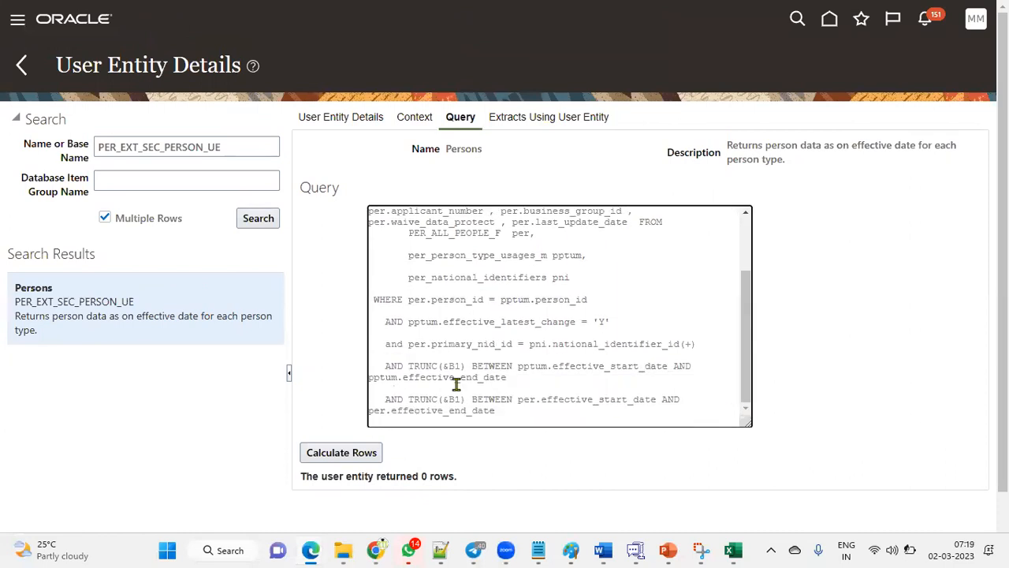
{"action": "left_click_drag", "start_coordinate": [444, 366], "coordinate": [467, 367]}
{"action": "left_click", "coordinate": [824, 214]}
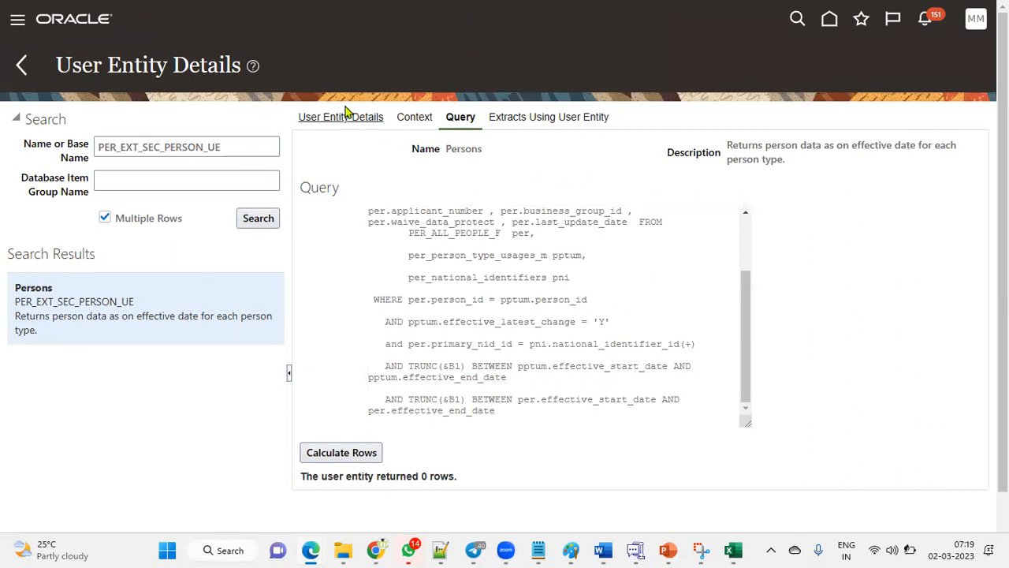
Step: Leave User Entity Details and return to the HCM Extracts tasks on the Data Exchange page
{"action": "left_click", "coordinate": [14, 68]}
{"action": "left_click", "coordinate": [20, 66]}
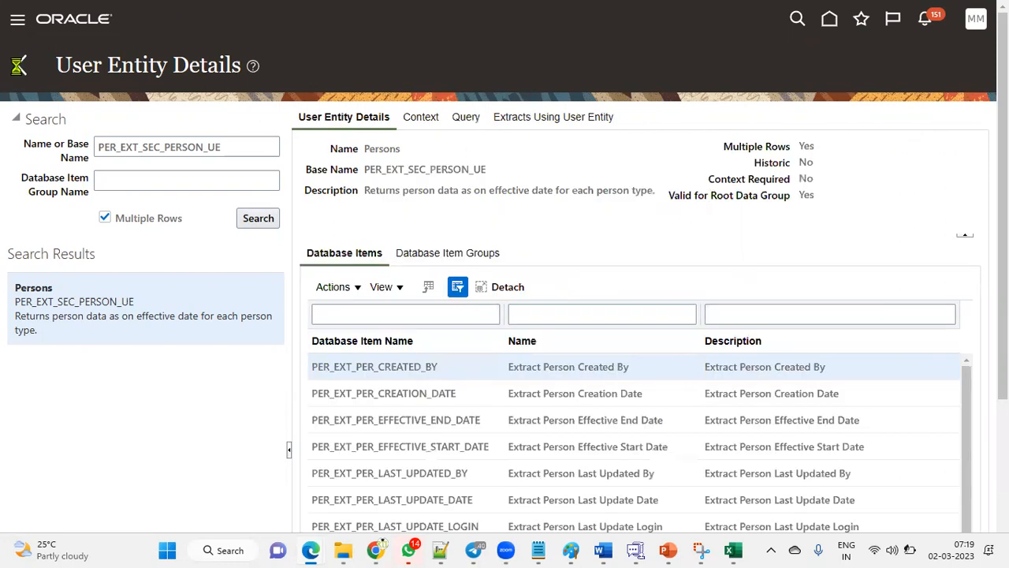
{"action": "scroll", "coordinate": [247, 330], "scroll_direction": "down", "scroll_amount": 1}
{"action": "scroll", "coordinate": [246, 329], "scroll_direction": "down", "scroll_amount": 9}
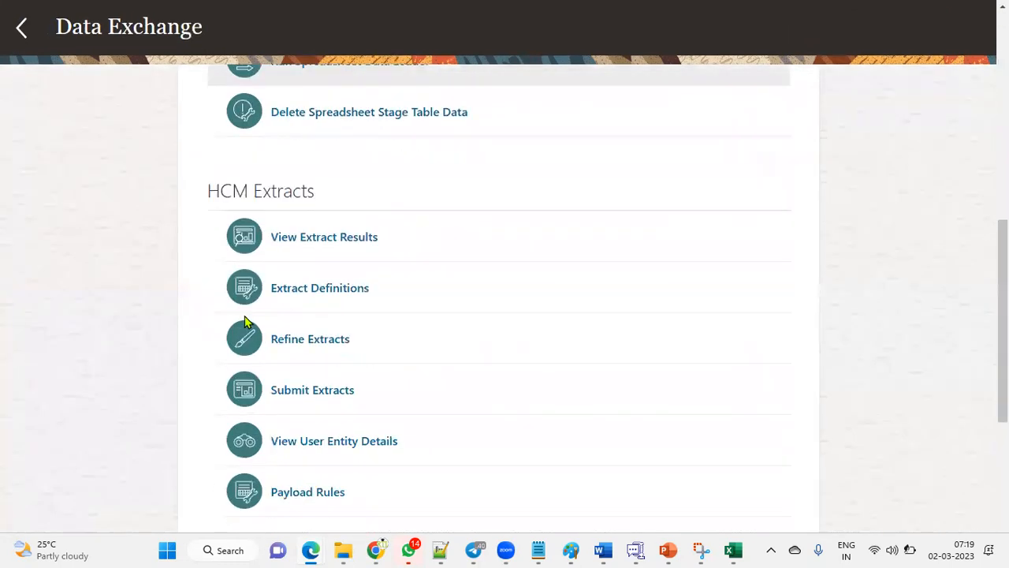
{"action": "scroll", "coordinate": [121, 326], "scroll_direction": "up", "scroll_amount": 1}
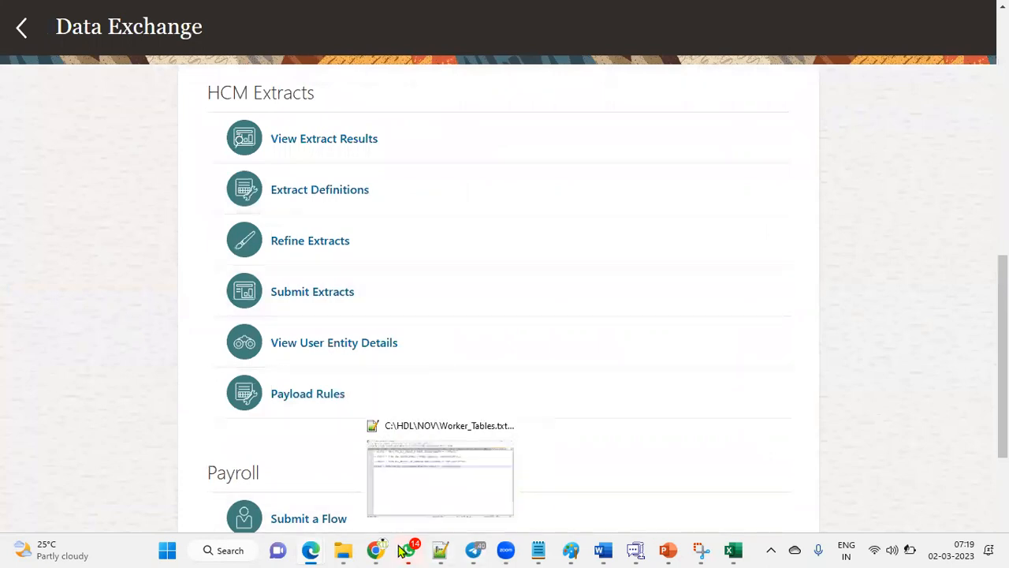
Step: Switch to the Oracle documentation in Chrome and highlight PER_EXT_ASSIGNMENT_BASIC_HISTORY_UE, including the word HISTORY in the code
{"action": "mouse_move", "coordinate": [377, 549]}
{"action": "left_click", "coordinate": [341, 496]}
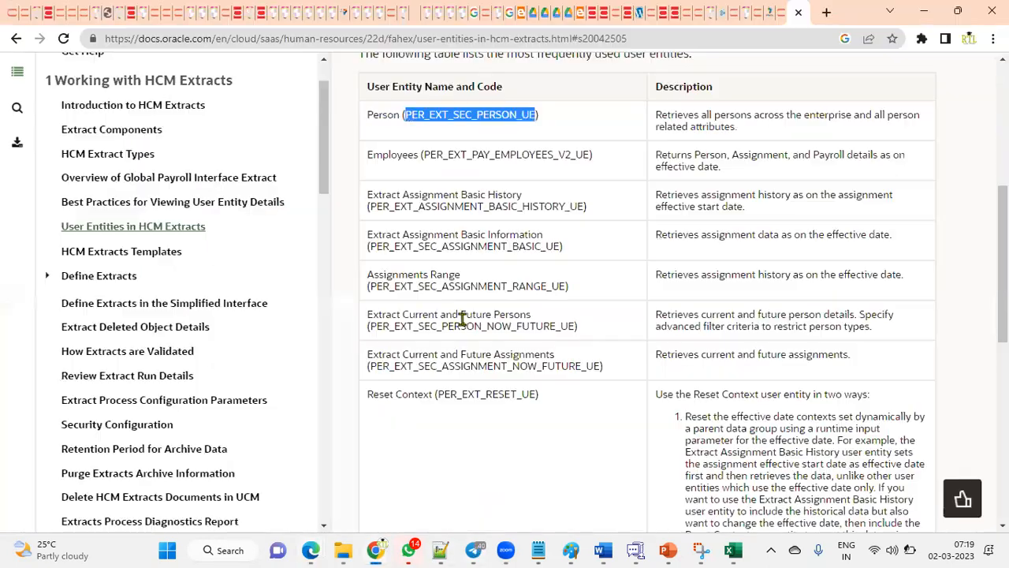
{"action": "left_click", "coordinate": [376, 205]}
{"action": "left_click_drag", "start_coordinate": [375, 205], "coordinate": [558, 205]}
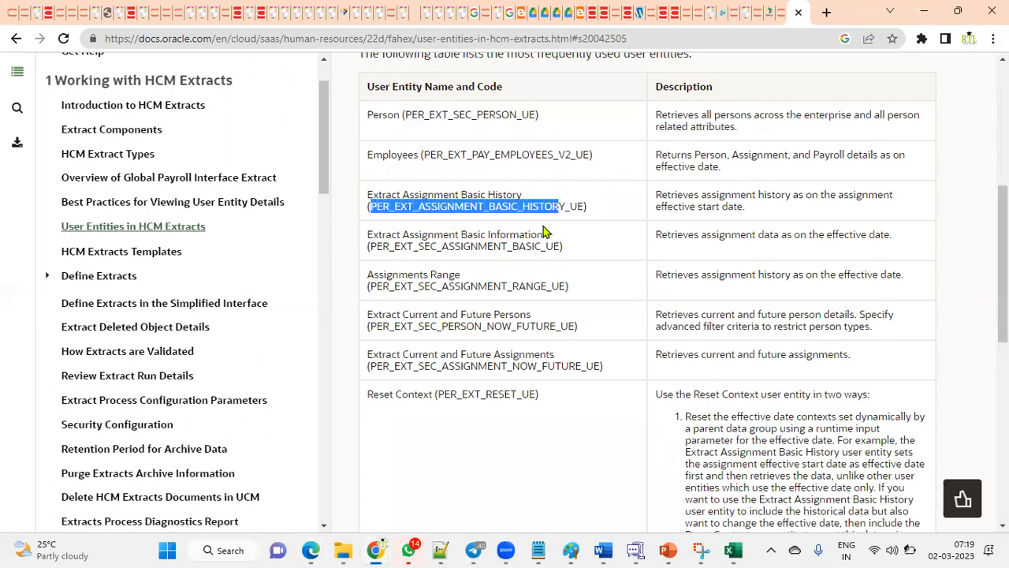
{"action": "left_click", "coordinate": [506, 247]}
{"action": "left_click_drag", "start_coordinate": [522, 206], "coordinate": [565, 207]}
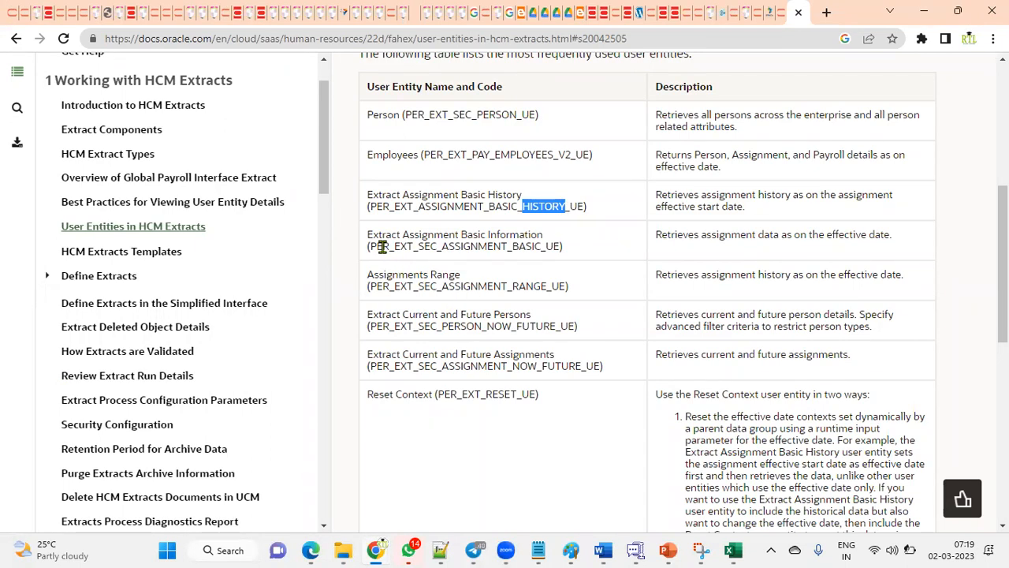
Step: Copy the user entity code PER_EXT_SEC_ASSIGNMENT_BASIC_UE from the Extract Assignment Basic Information row
{"action": "left_click_drag", "start_coordinate": [372, 246], "coordinate": [563, 249]}
{"action": "right_click", "coordinate": [562, 252]}
{"action": "left_click", "coordinate": [570, 261]}
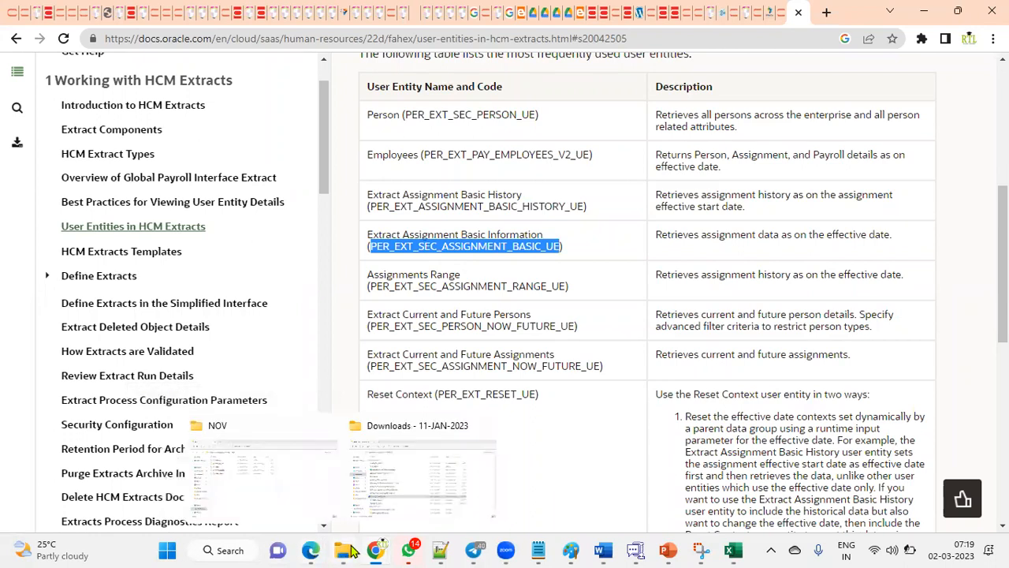
Step: Switch to Microsoft Edge, open View User Entity Details and search by the copied name PER_EXT_SEC_ASSIGNMENT_BASIC_UE
{"action": "mouse_move", "coordinate": [376, 550]}
{"action": "left_click", "coordinate": [342, 504]}
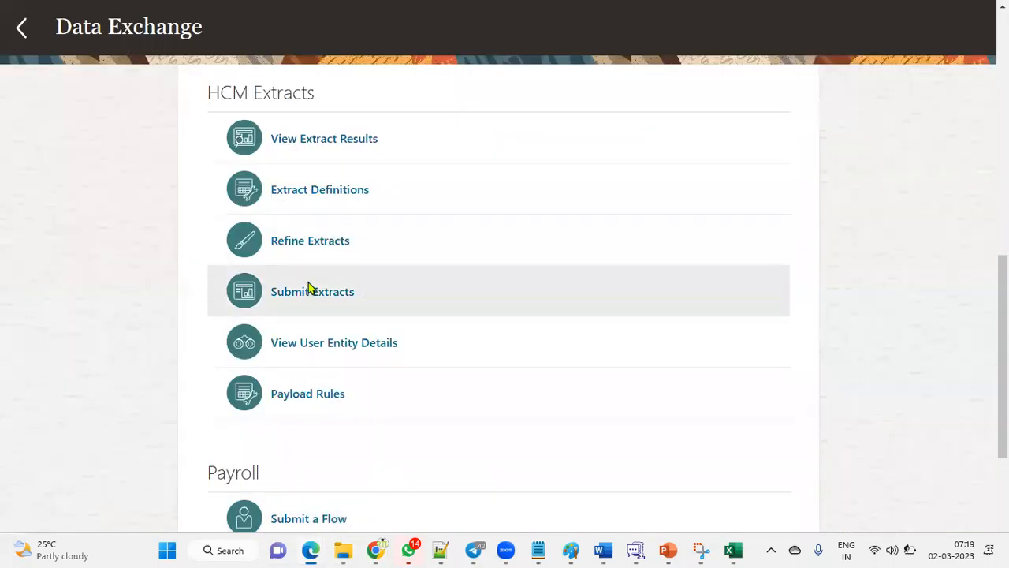
{"action": "left_click", "coordinate": [308, 347]}
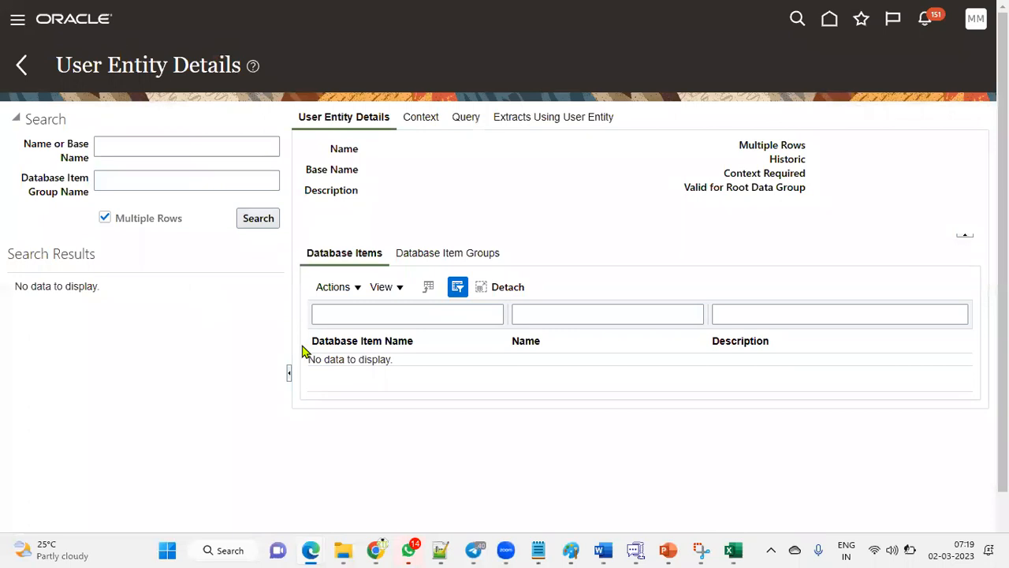
{"action": "left_click", "coordinate": [168, 145]}
{"action": "right_click", "coordinate": [169, 145]}
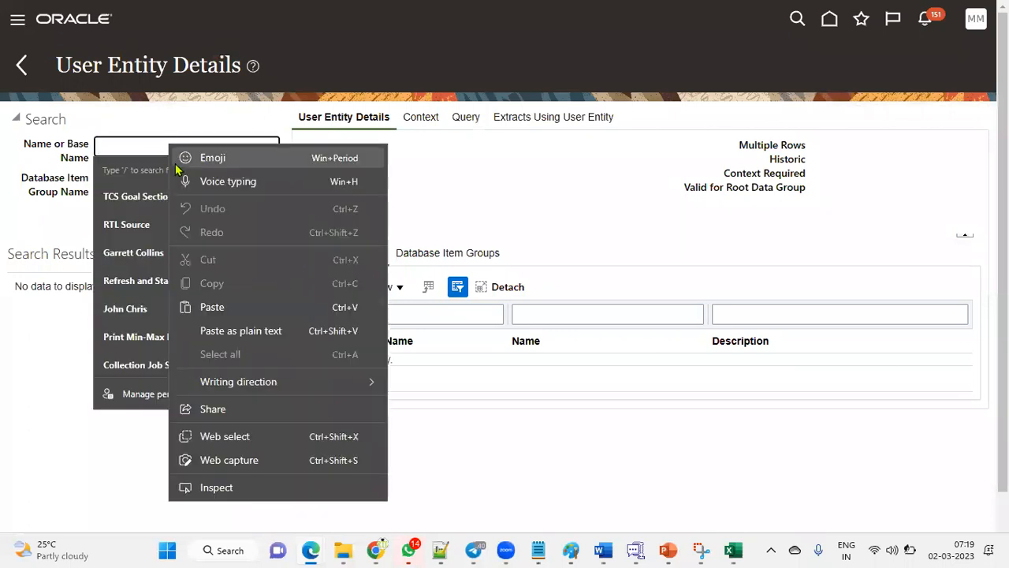
{"action": "left_click", "coordinate": [213, 308]}
{"action": "left_click", "coordinate": [256, 220]}
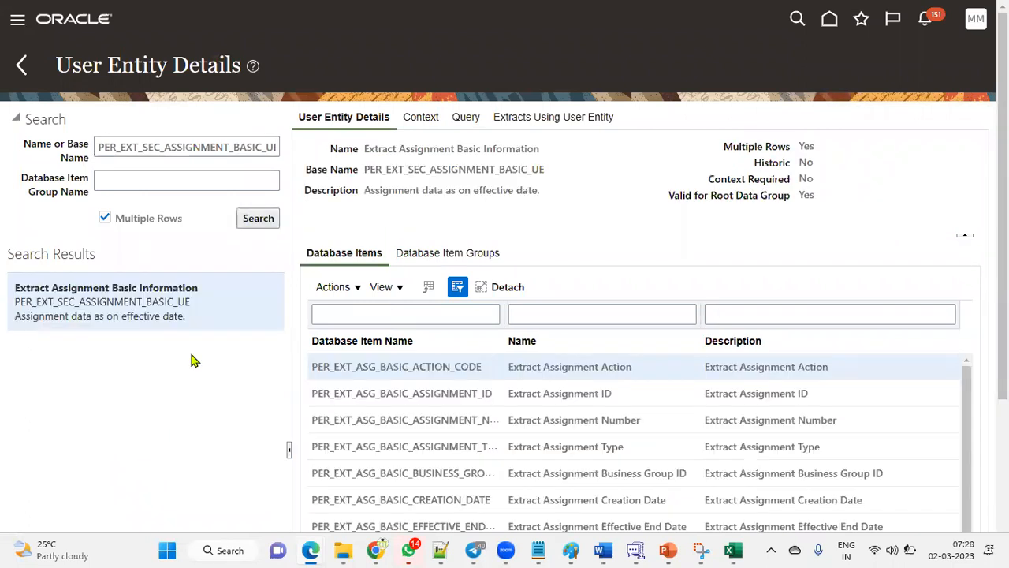
Step: Show the Extract Assignment Basic Information query in an enlarged box and highlight the PER_ALL_ASSIGNMENTS_M table in its FROM clause
{"action": "left_click", "coordinate": [472, 119]}
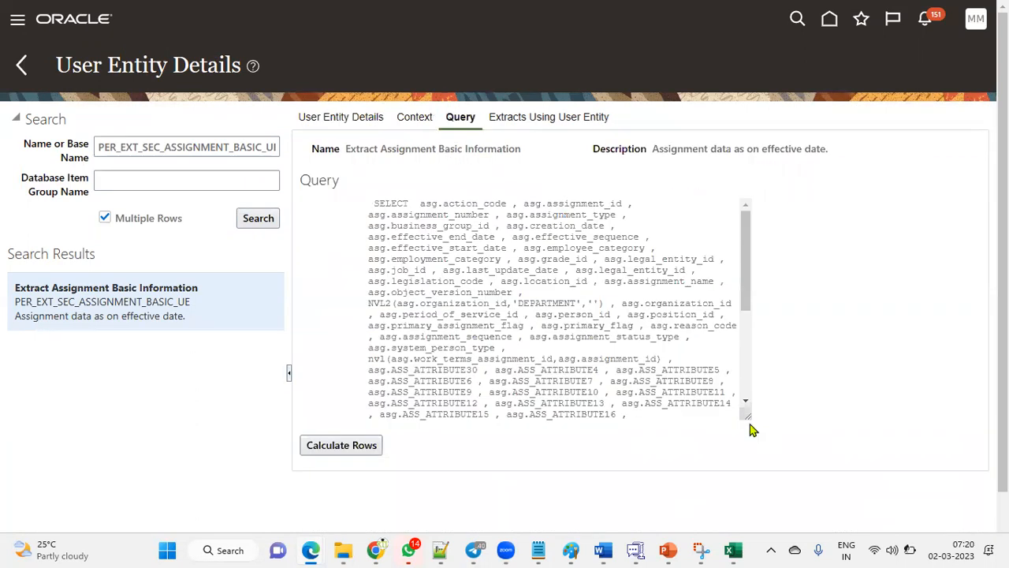
{"action": "left_click_drag", "start_coordinate": [747, 413], "coordinate": [798, 516]}
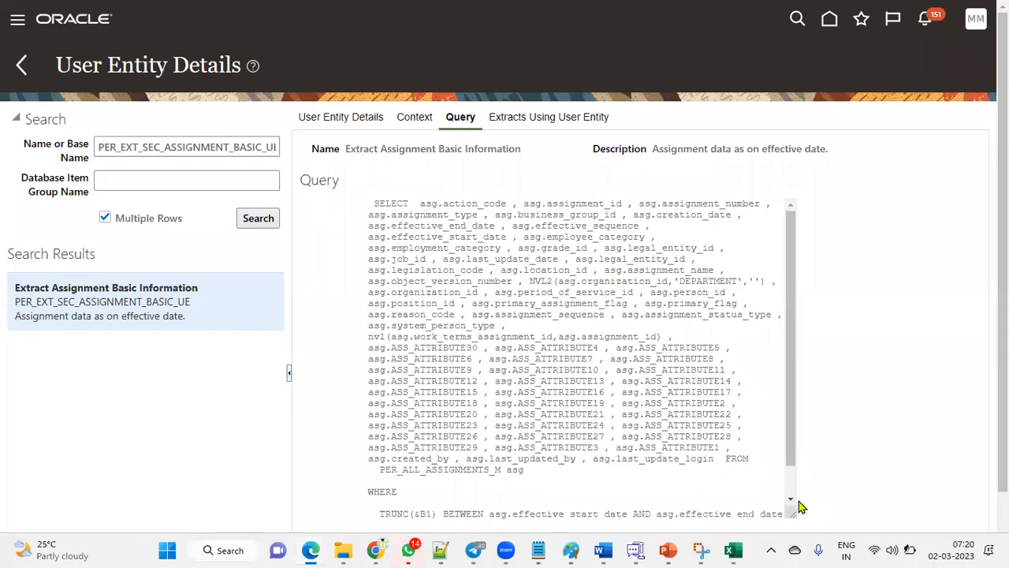
{"action": "left_click_drag", "start_coordinate": [794, 299], "coordinate": [798, 367]}
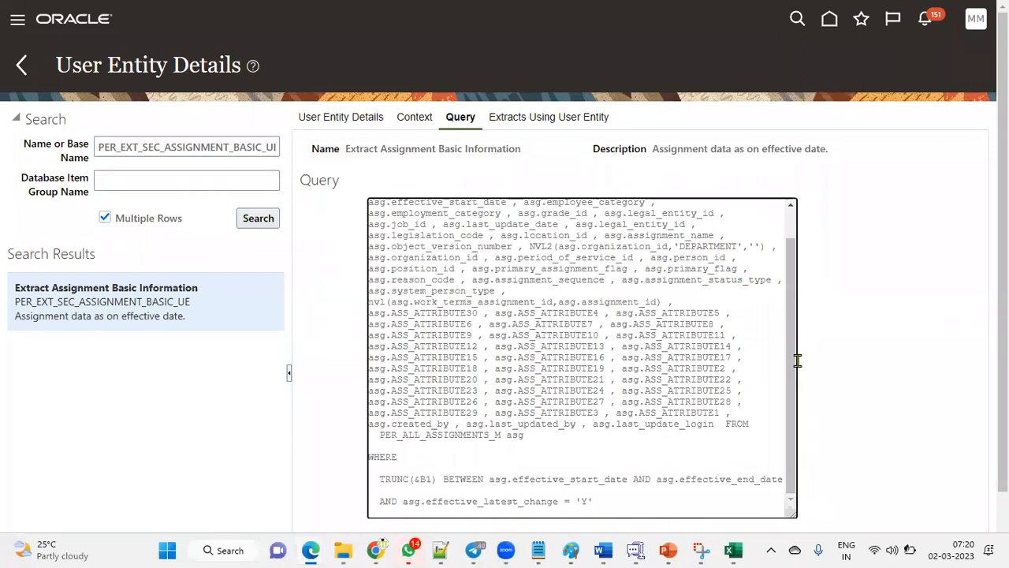
{"action": "scroll", "coordinate": [857, 374], "scroll_direction": "down", "scroll_amount": 2}
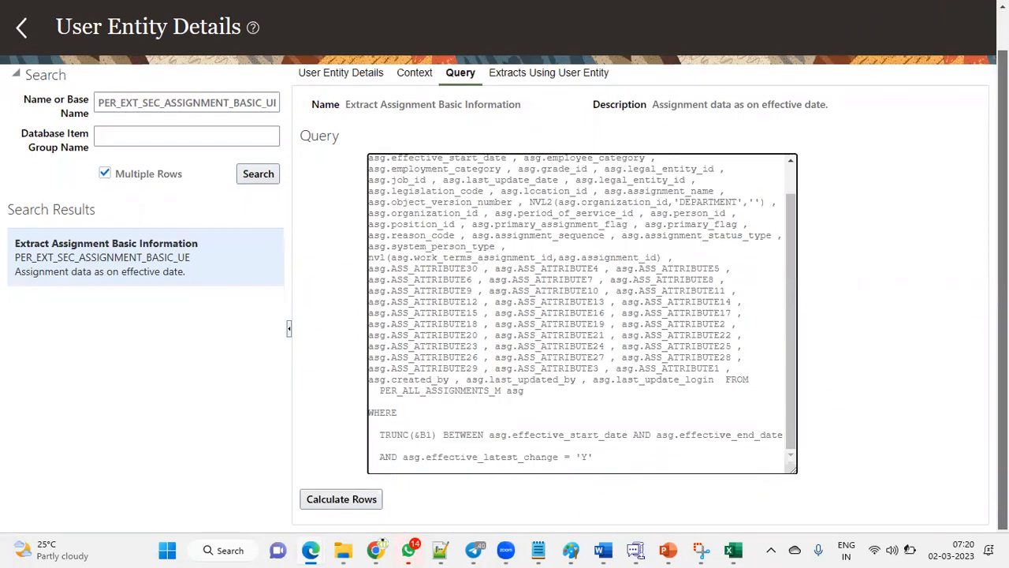
{"action": "left_click_drag", "start_coordinate": [795, 471], "coordinate": [850, 512]}
{"action": "scroll", "coordinate": [514, 386], "scroll_direction": "up", "scroll_amount": 2}
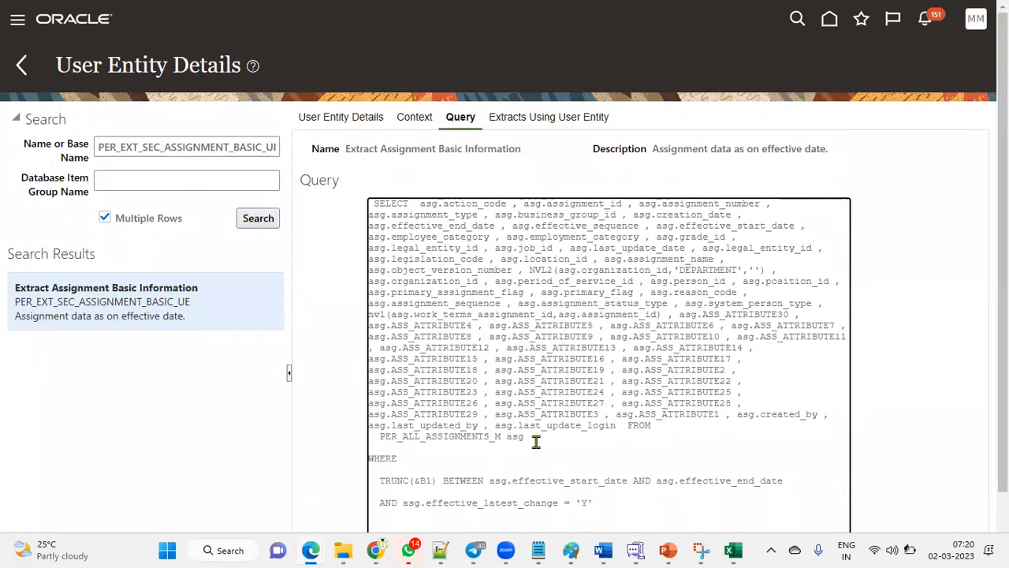
{"action": "left_click_drag", "start_coordinate": [381, 436], "coordinate": [500, 437]}
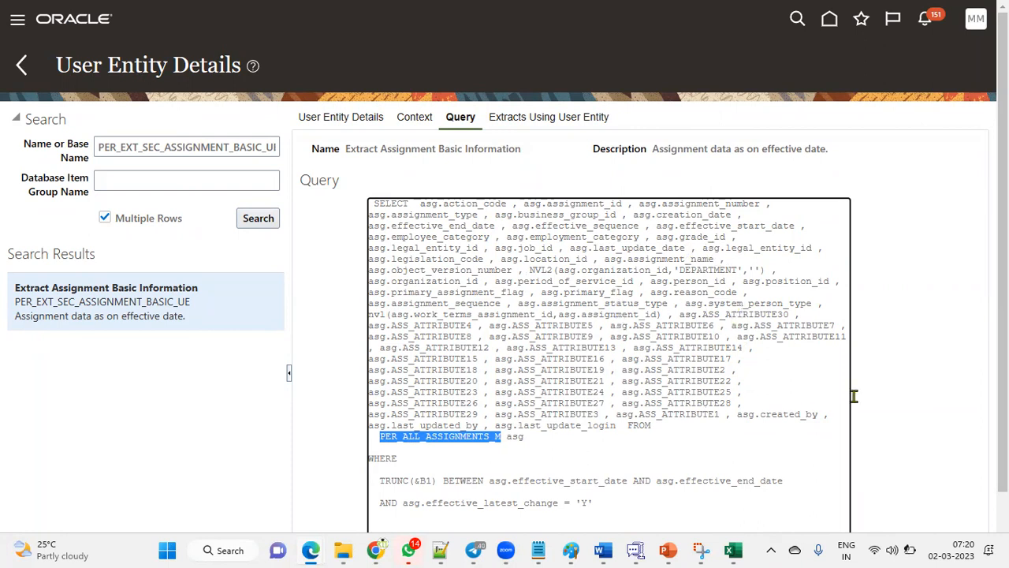
Step: Calculate the rows of the Extract Assignment Basic Information user entity and close the Settings and Actions list
{"action": "scroll", "coordinate": [867, 397], "scroll_direction": "down", "scroll_amount": 1}
{"action": "left_click", "coordinate": [356, 512]}
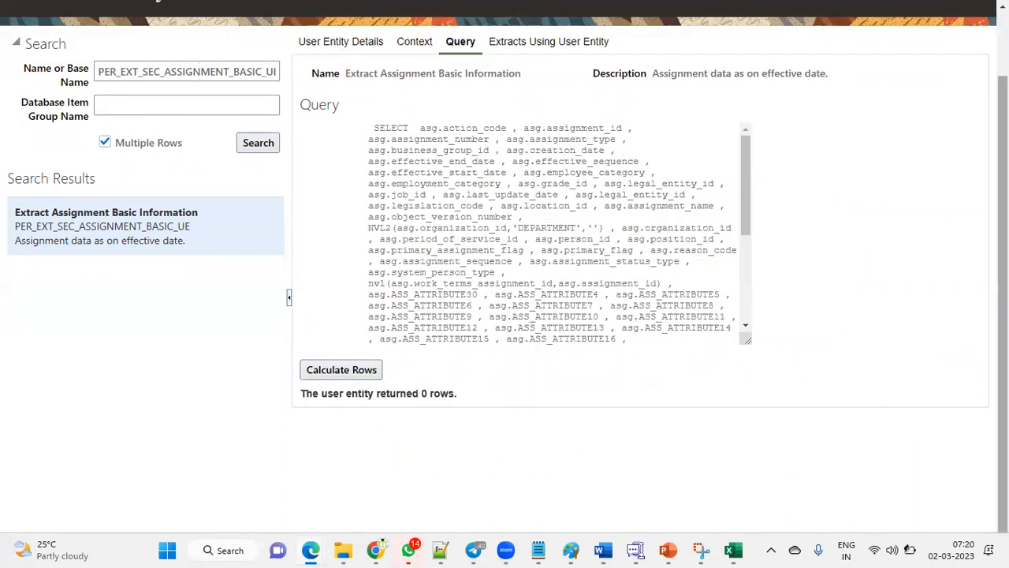
{"action": "scroll", "coordinate": [955, 221], "scroll_direction": "up", "scroll_amount": 1}
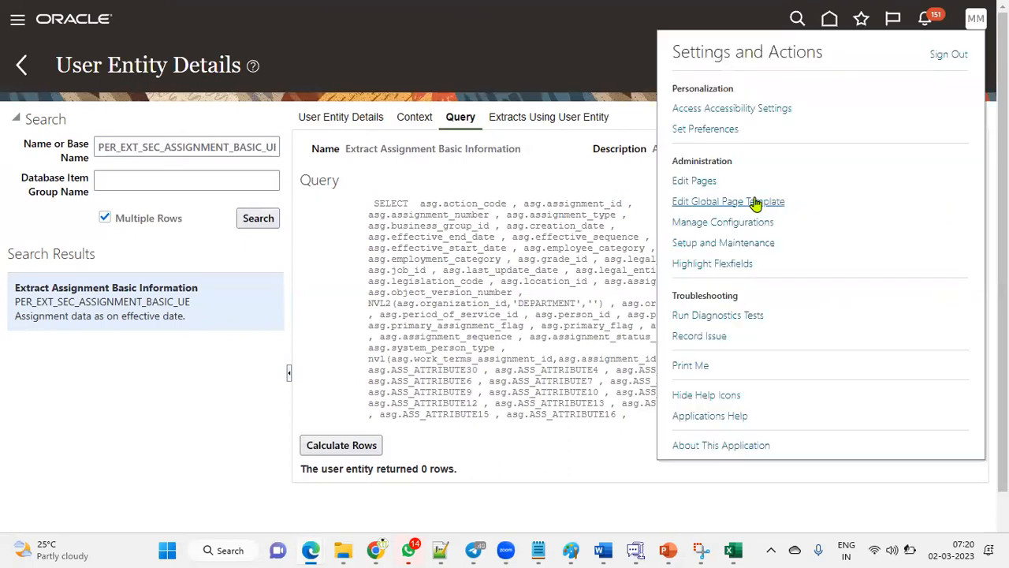
{"action": "left_click", "coordinate": [334, 247]}
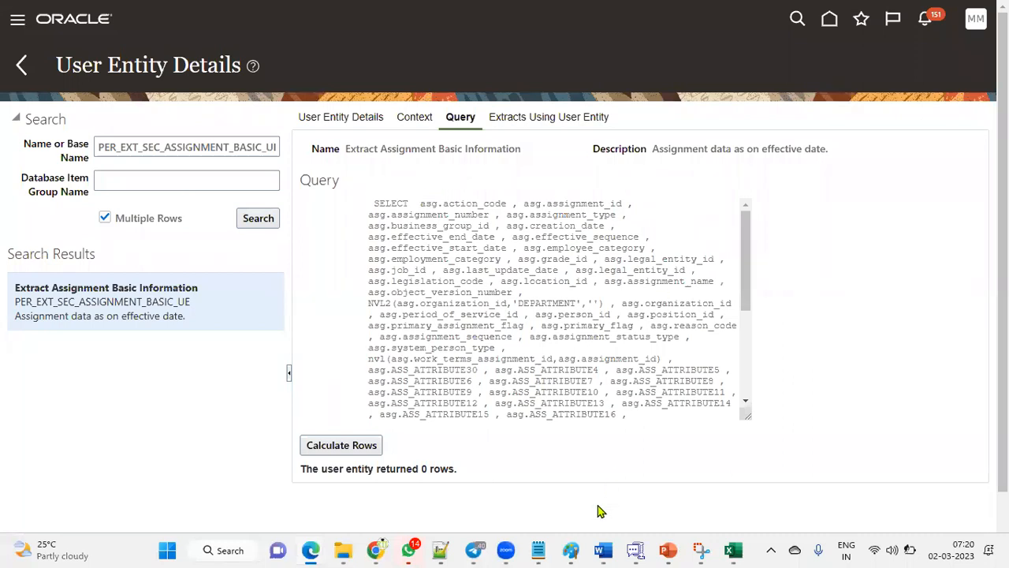
Step: Review the HCM Extract Steps diagram in the HCM_EXTRACTS Word document, then minimize the document
{"action": "left_click", "coordinate": [603, 550]}
{"action": "scroll", "coordinate": [555, 247], "scroll_direction": "up", "scroll_amount": 8}
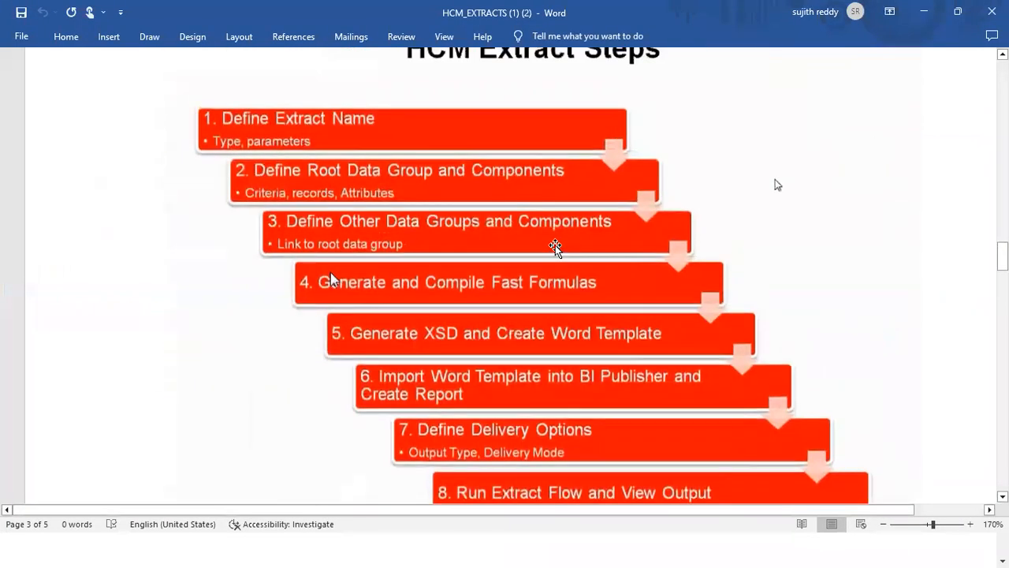
{"action": "scroll", "coordinate": [555, 247], "scroll_direction": "down", "scroll_amount": 2}
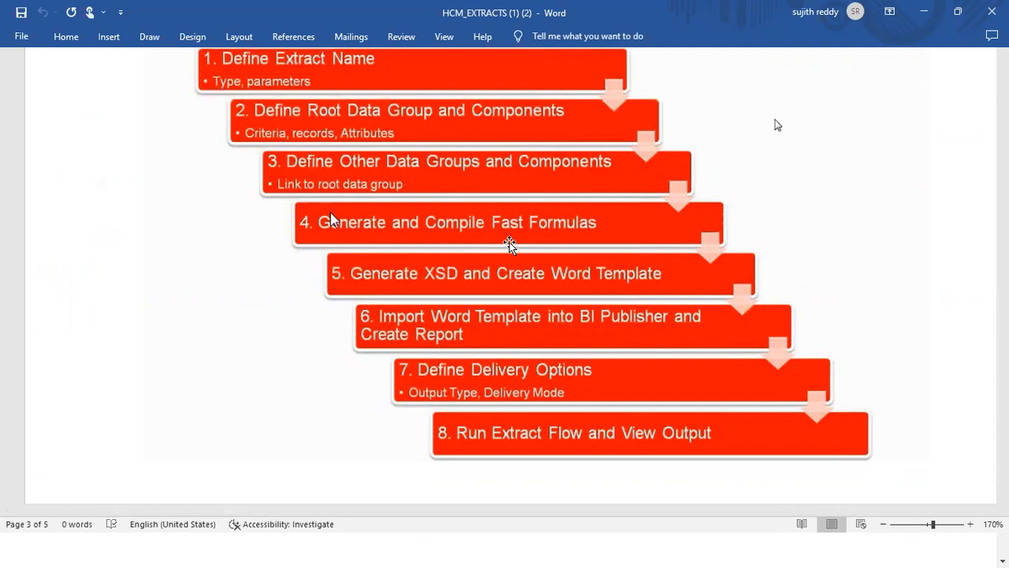
{"action": "left_click", "coordinate": [925, 12]}
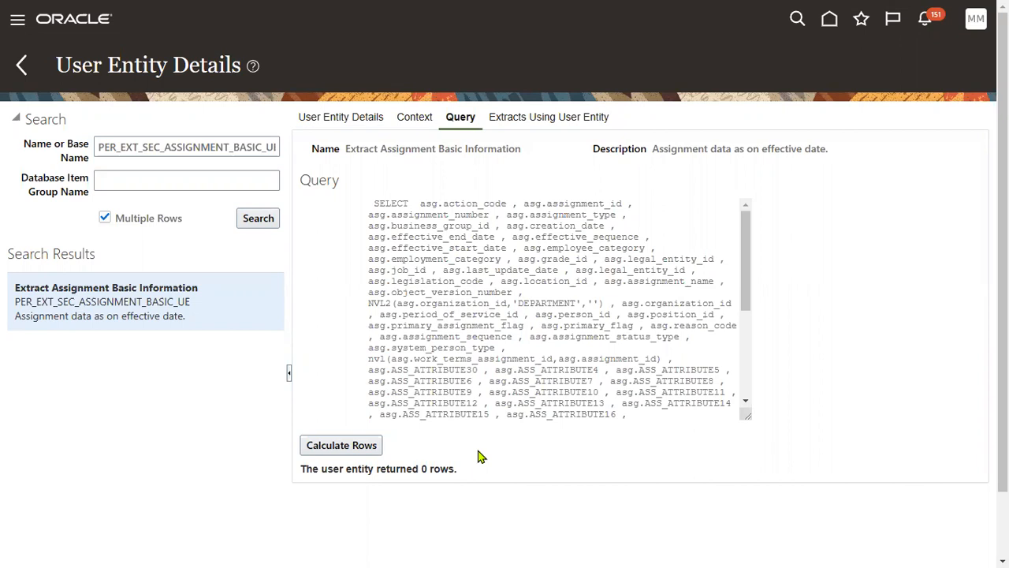
Step: Highlight the SELECT statement of the Extract Assignment Basic Information query, enlarge the query box and clear the selection
{"action": "left_click", "coordinate": [514, 292]}
{"action": "triple_click", "coordinate": [514, 293]}
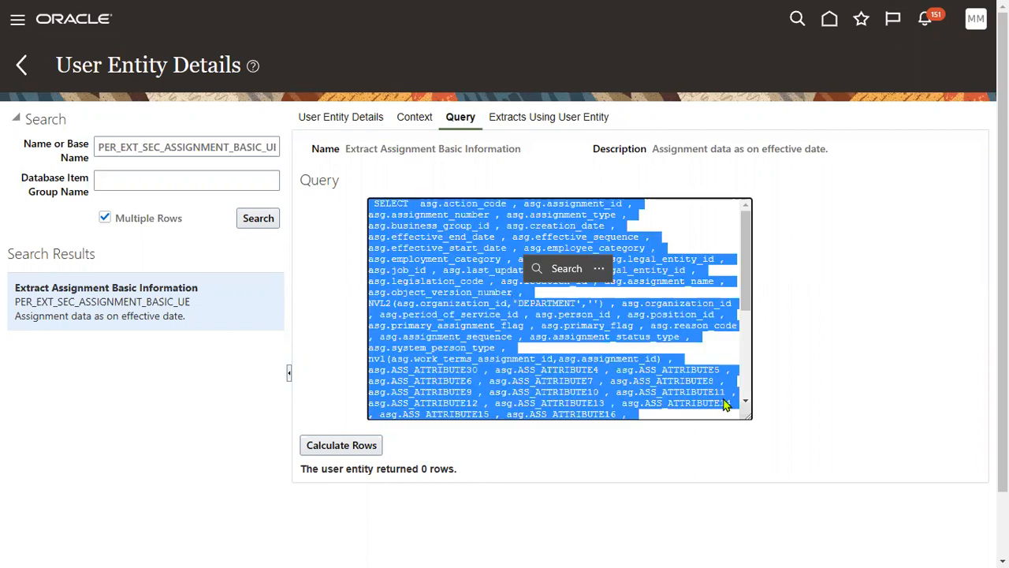
{"action": "left_click_drag", "start_coordinate": [749, 416], "coordinate": [800, 503]}
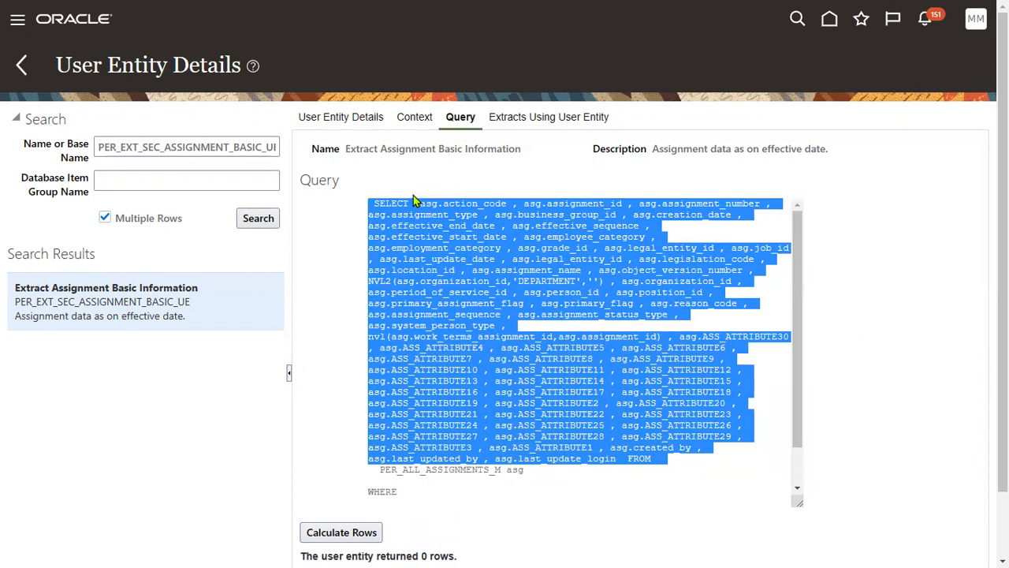
{"action": "left_click", "coordinate": [326, 195]}
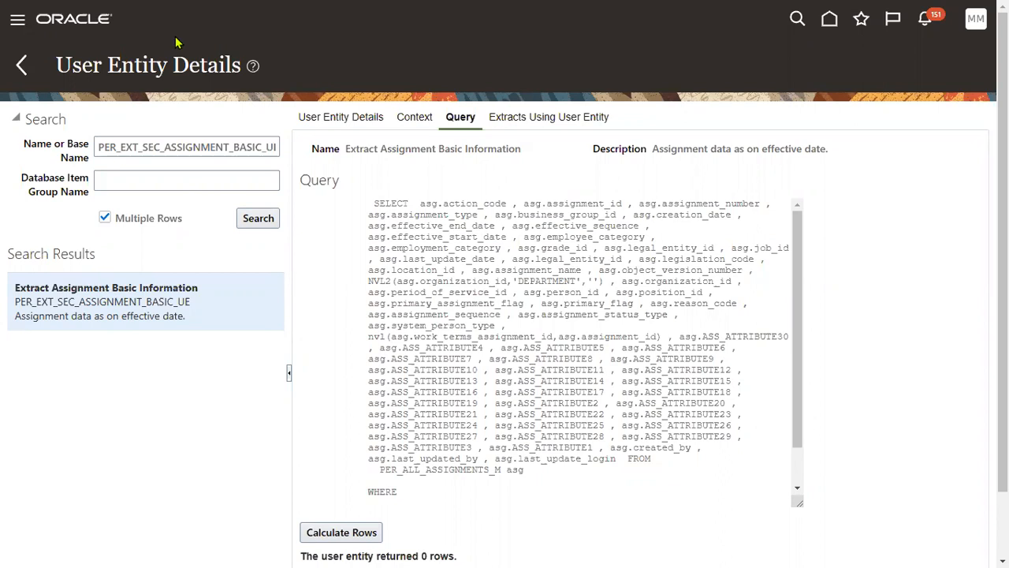
{"action": "mouse_move", "coordinate": [177, 42]}
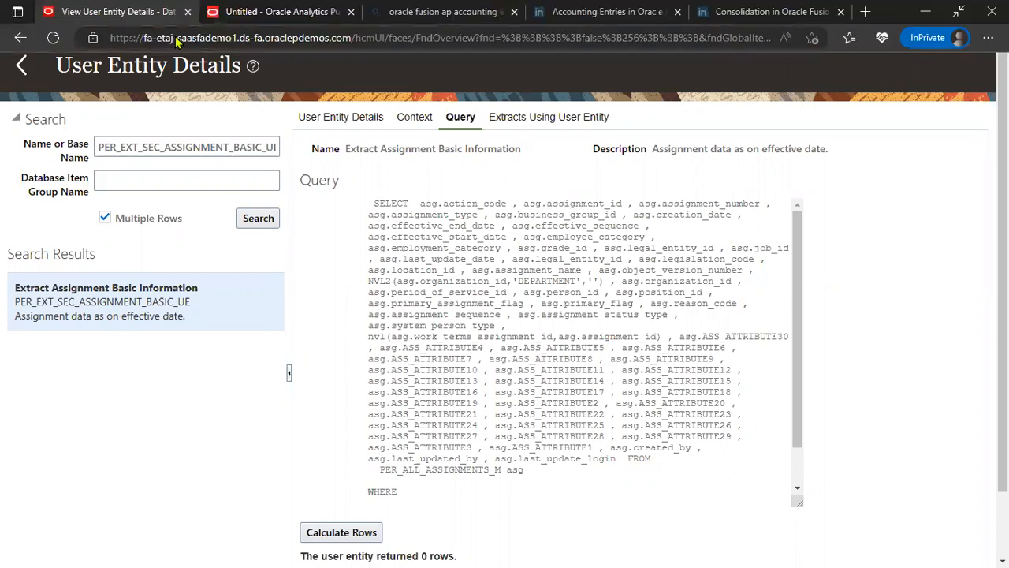